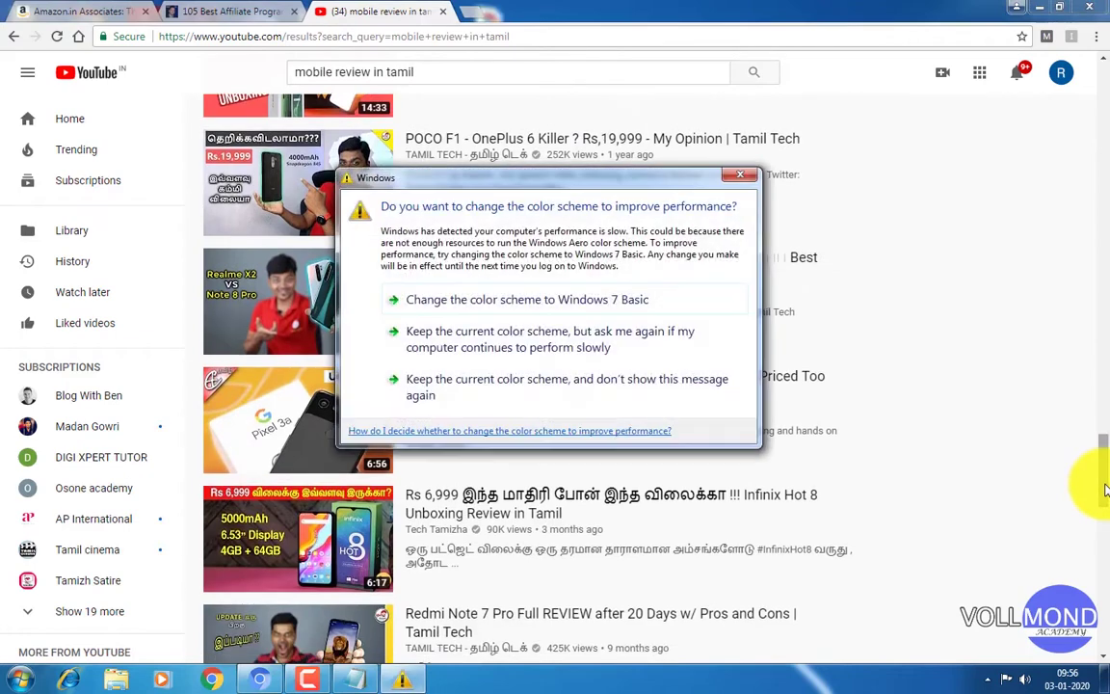
Step: Dismiss the Windows color scheme prompt, then browse the YouTube results for mobile review in tamil and return to the previous page
{"action": "left_click", "coordinate": [746, 178]}
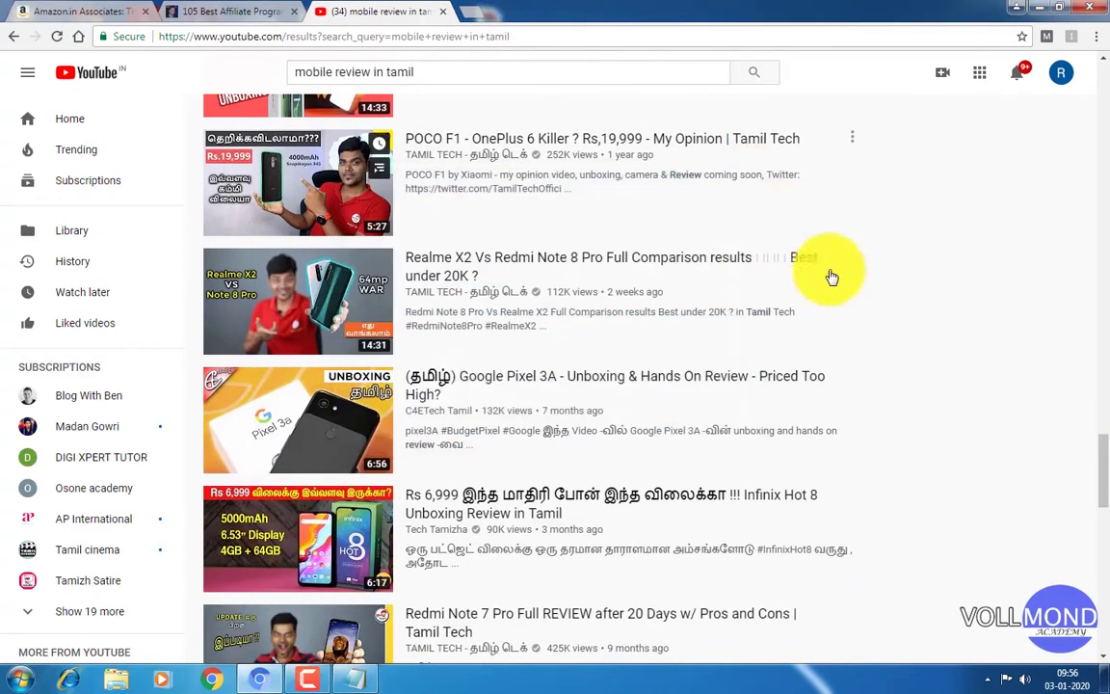
{"action": "left_click_drag", "start_coordinate": [1106, 469], "coordinate": [1106, 528]}
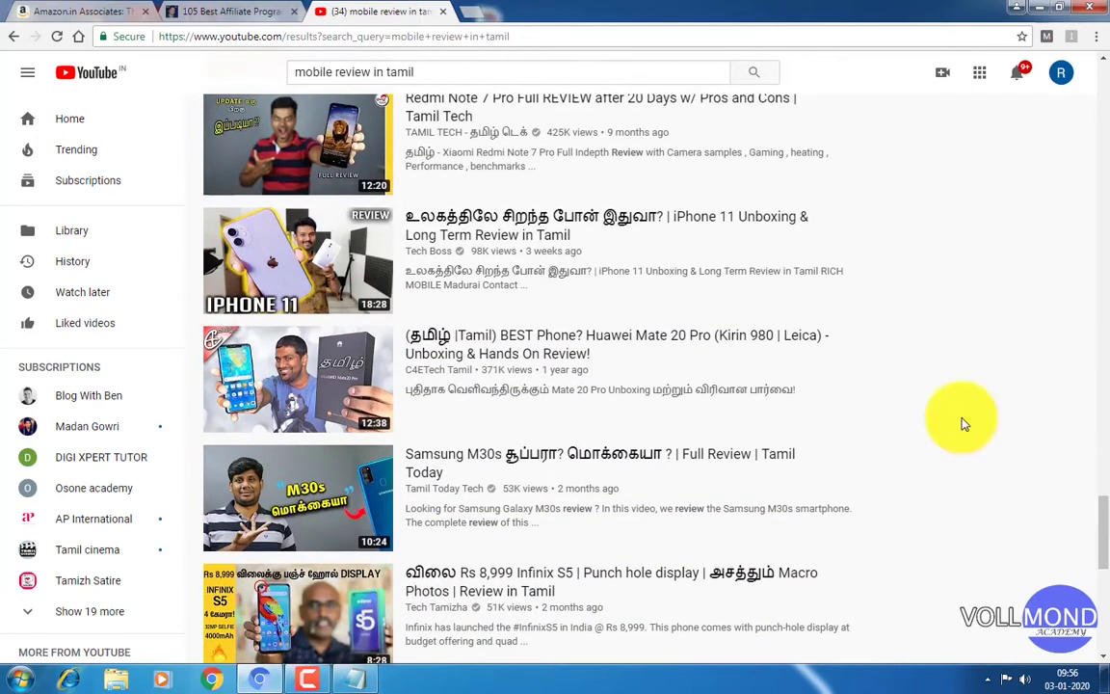
{"action": "left_click", "coordinate": [13, 35]}
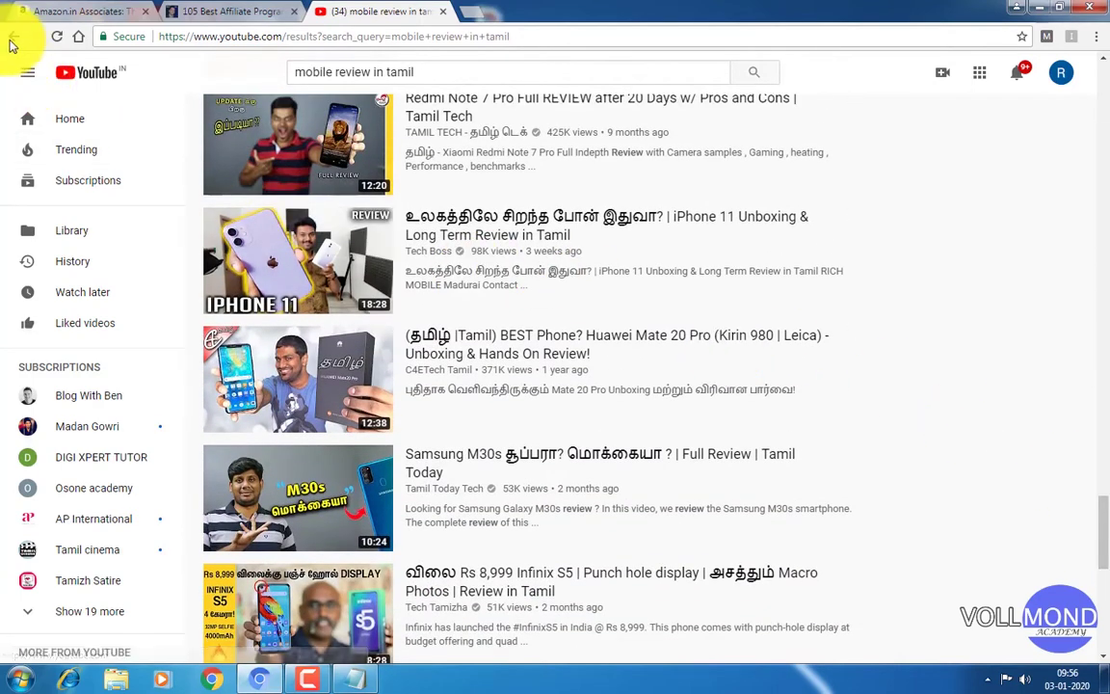
Step: Open the Wix link from the website affiliate programs list in the 105 best affiliate programs article
{"action": "left_click", "coordinate": [197, 11]}
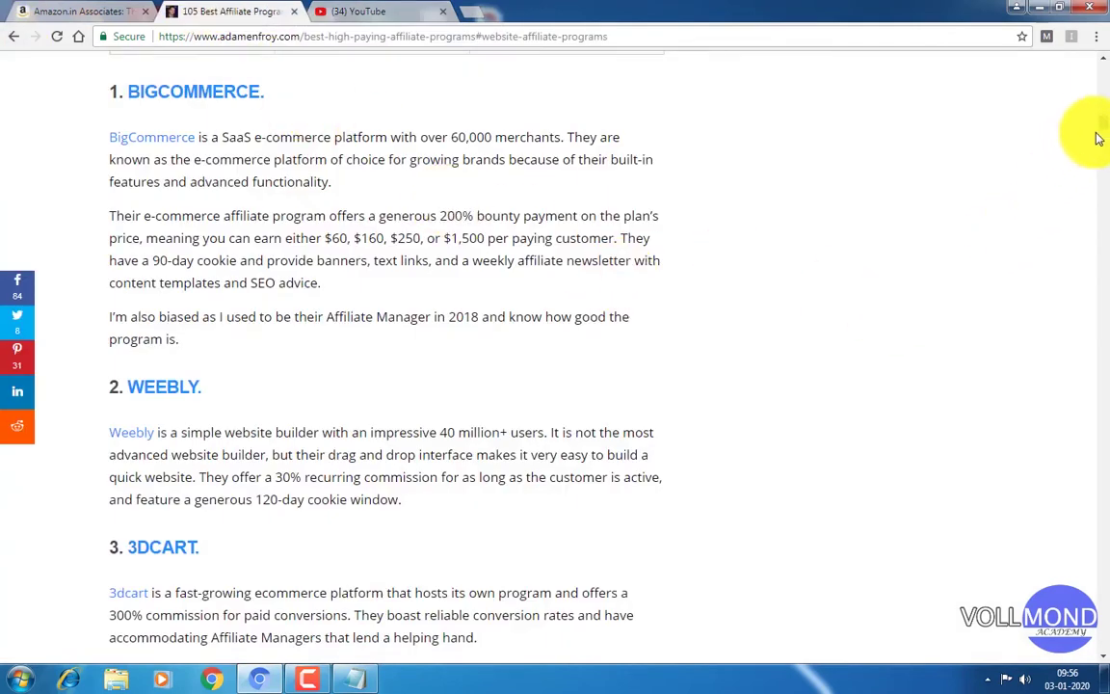
{"action": "left_click_drag", "start_coordinate": [1103, 124], "coordinate": [1106, 135]}
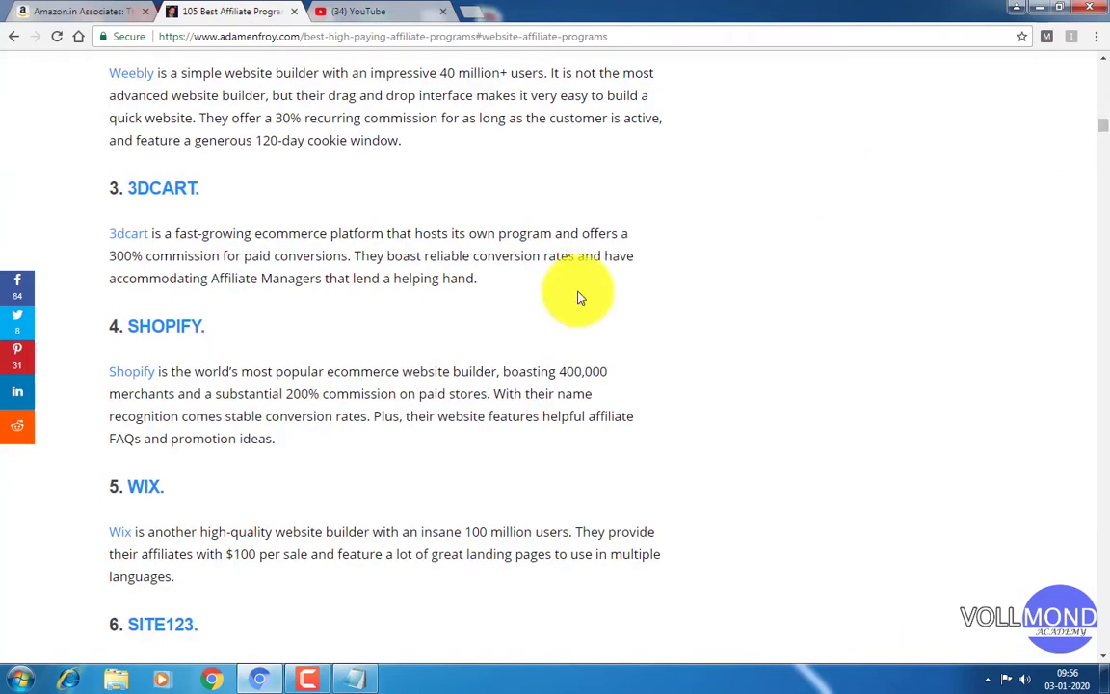
{"action": "left_click", "coordinate": [119, 542]}
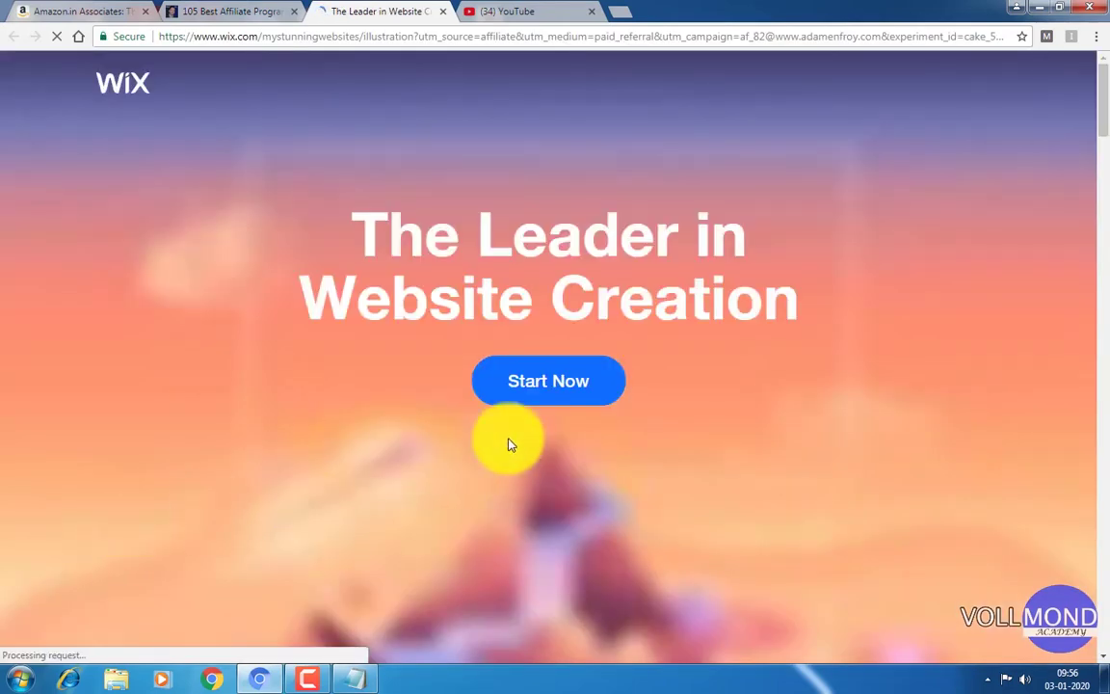
Step: Look over the Wix landing page and its sign-up form, and return to the landing page
{"action": "left_click_drag", "start_coordinate": [1103, 89], "coordinate": [1080, 94]}
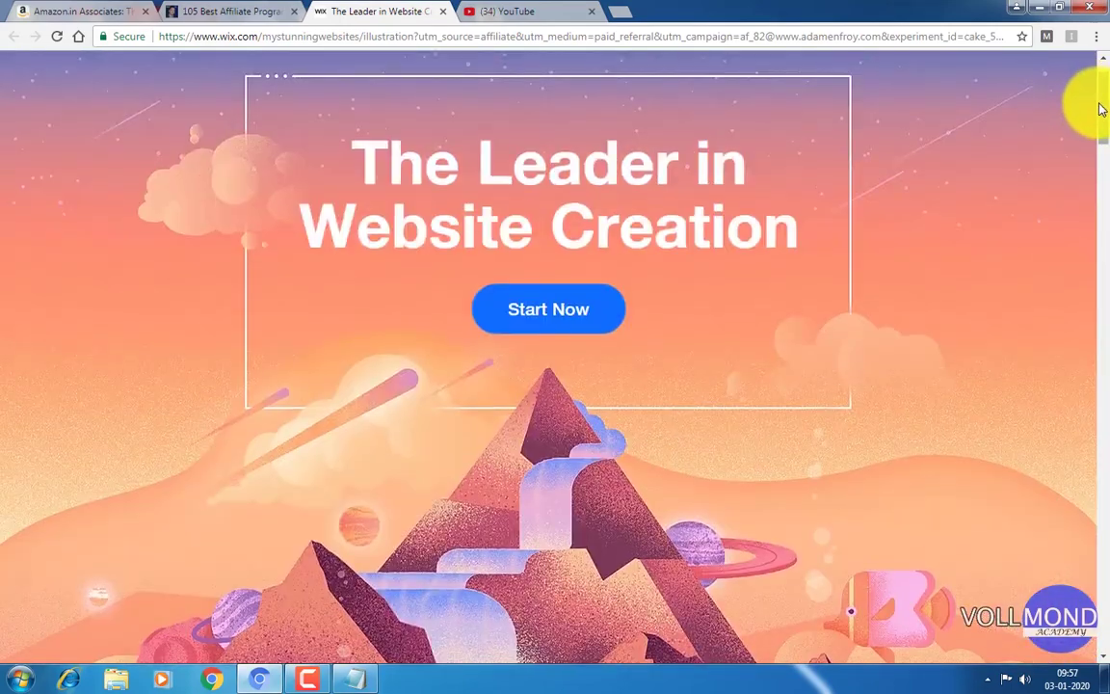
{"action": "left_click", "coordinate": [563, 318]}
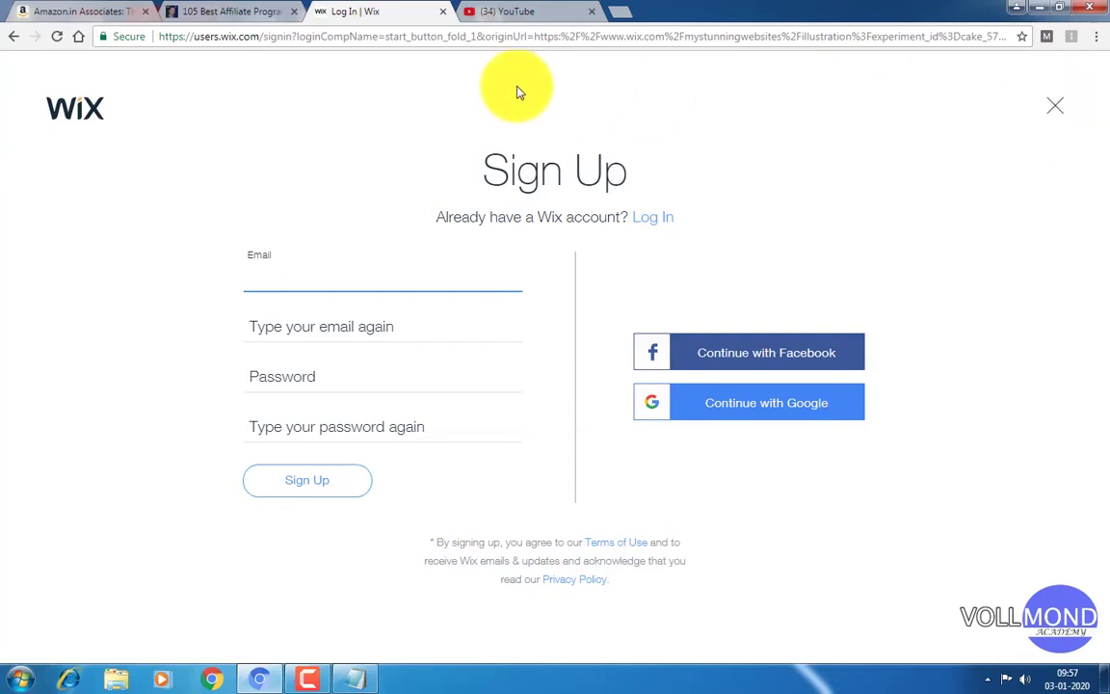
{"action": "left_click", "coordinate": [13, 39]}
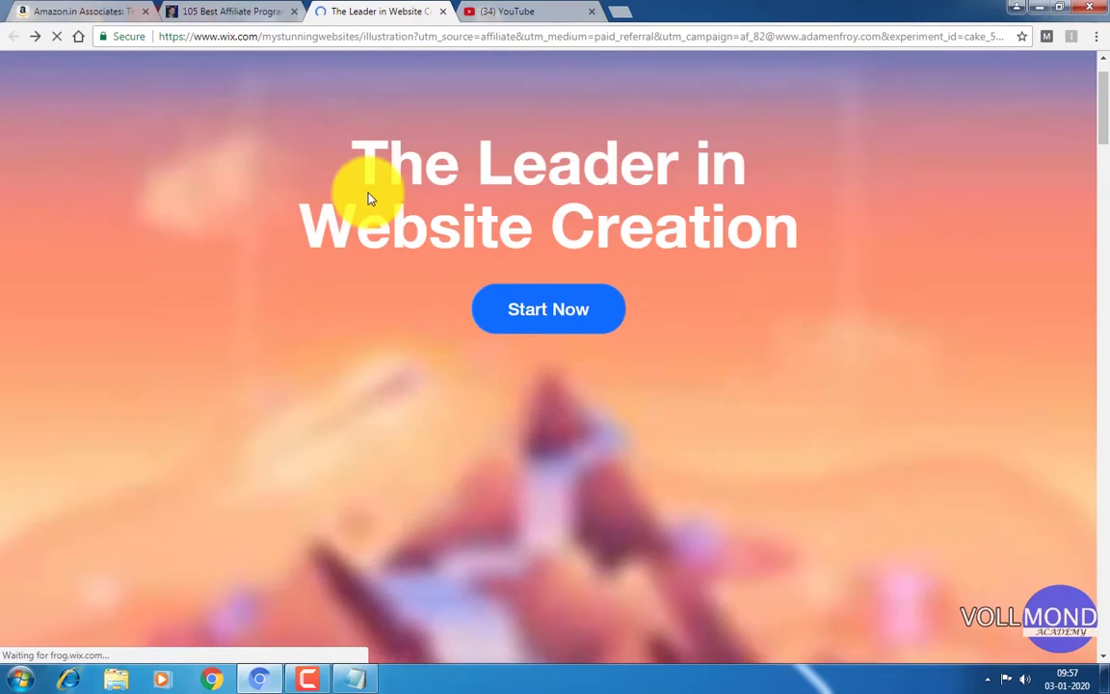
Step: Close the YouTube page, open a blank browser page, and return to the Wix landing page
{"action": "left_click", "coordinate": [589, 12]}
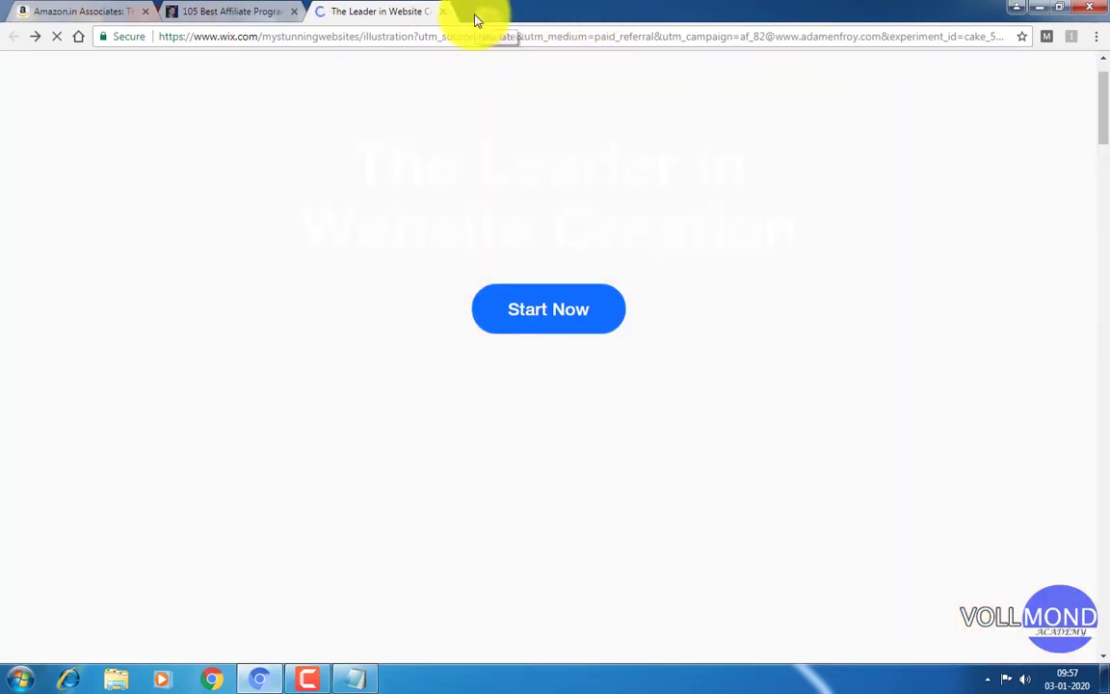
{"action": "left_click", "coordinate": [474, 16]}
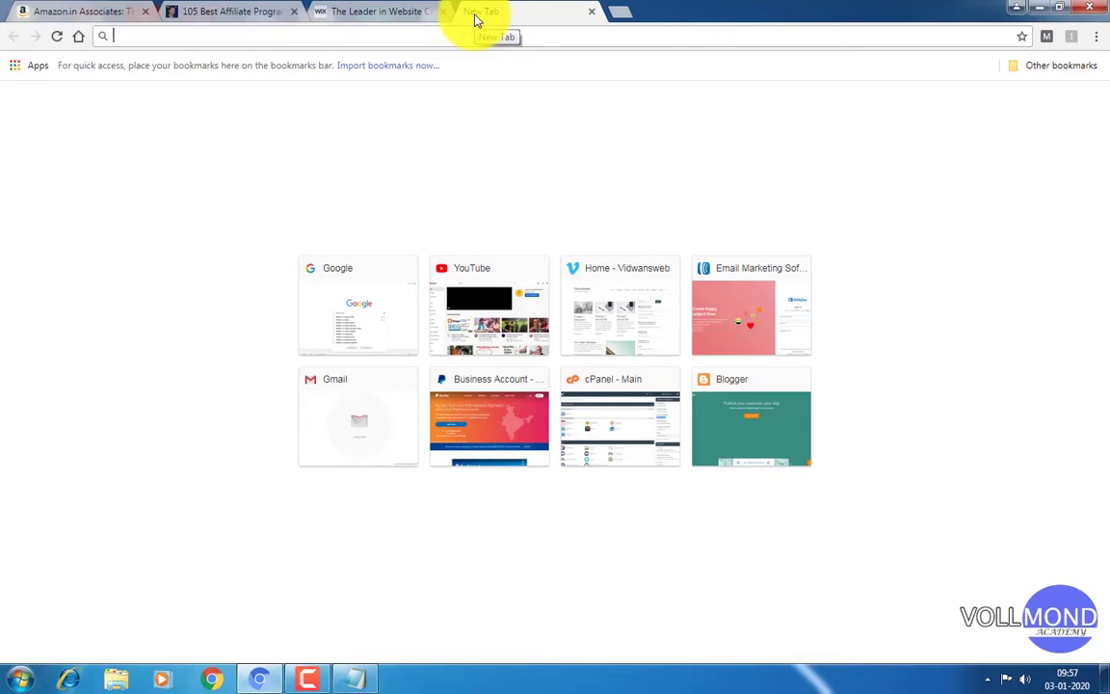
{"action": "left_click", "coordinate": [371, 14]}
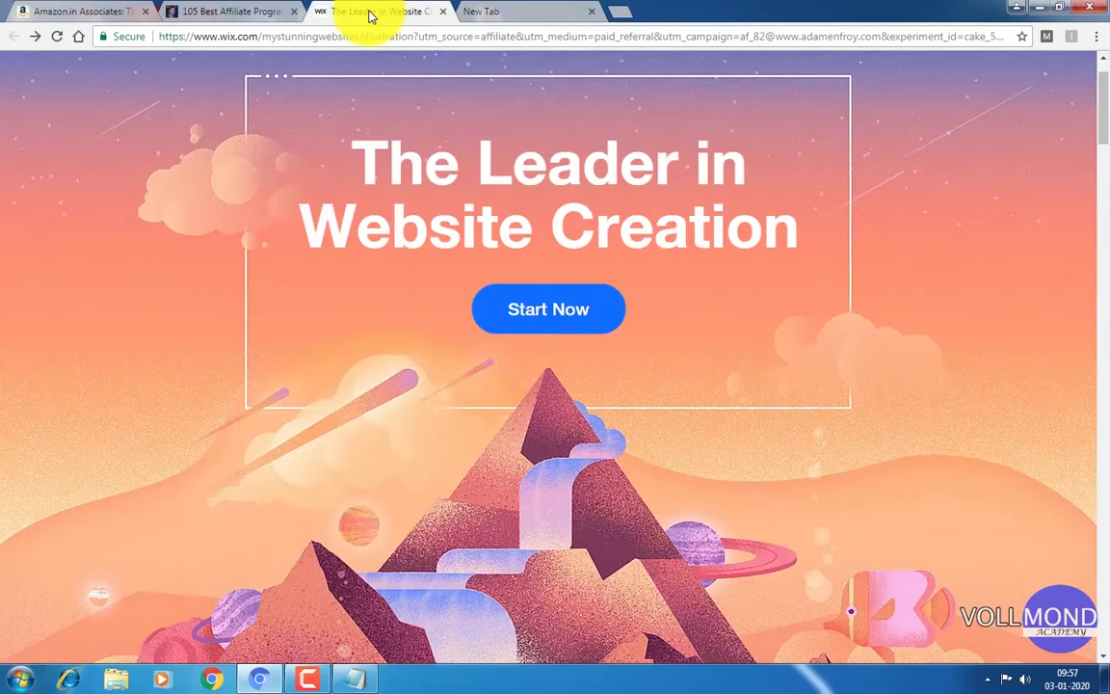
{"action": "mouse_move", "coordinate": [310, 674]}
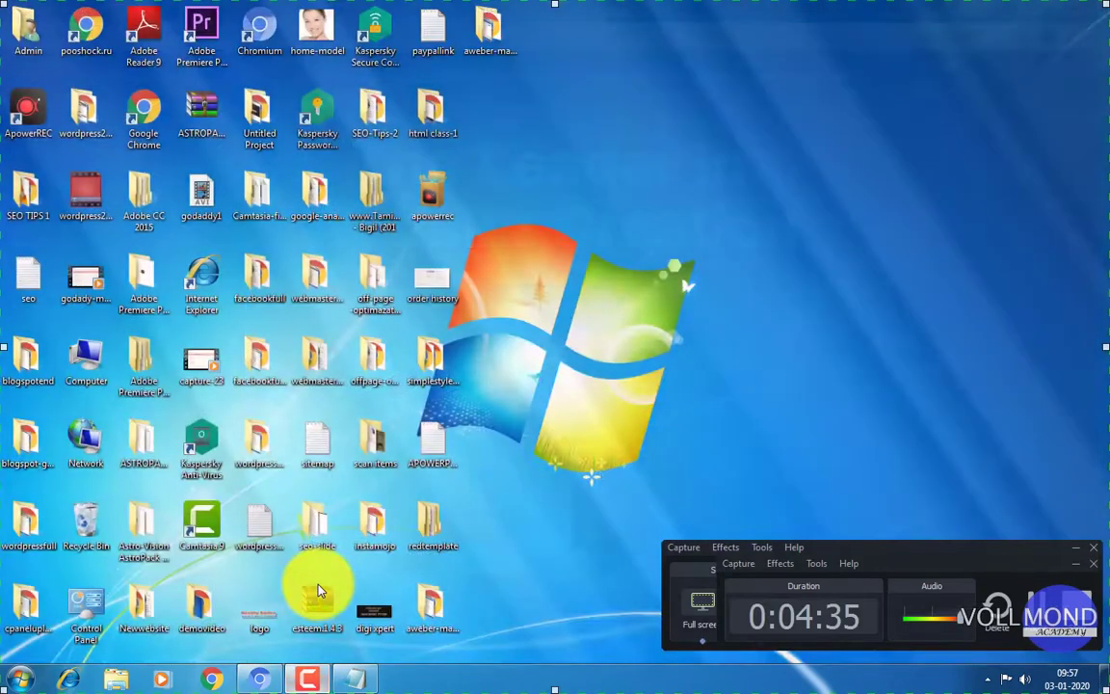
{"action": "left_click", "coordinate": [316, 586]}
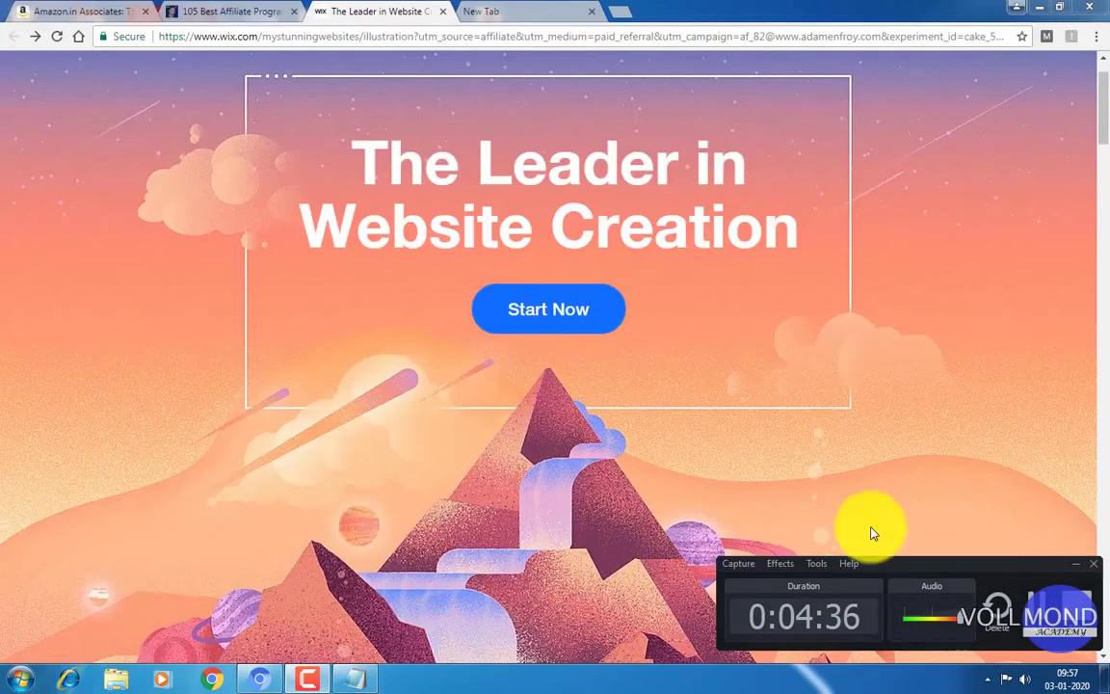
{"action": "left_click", "coordinate": [915, 450]}
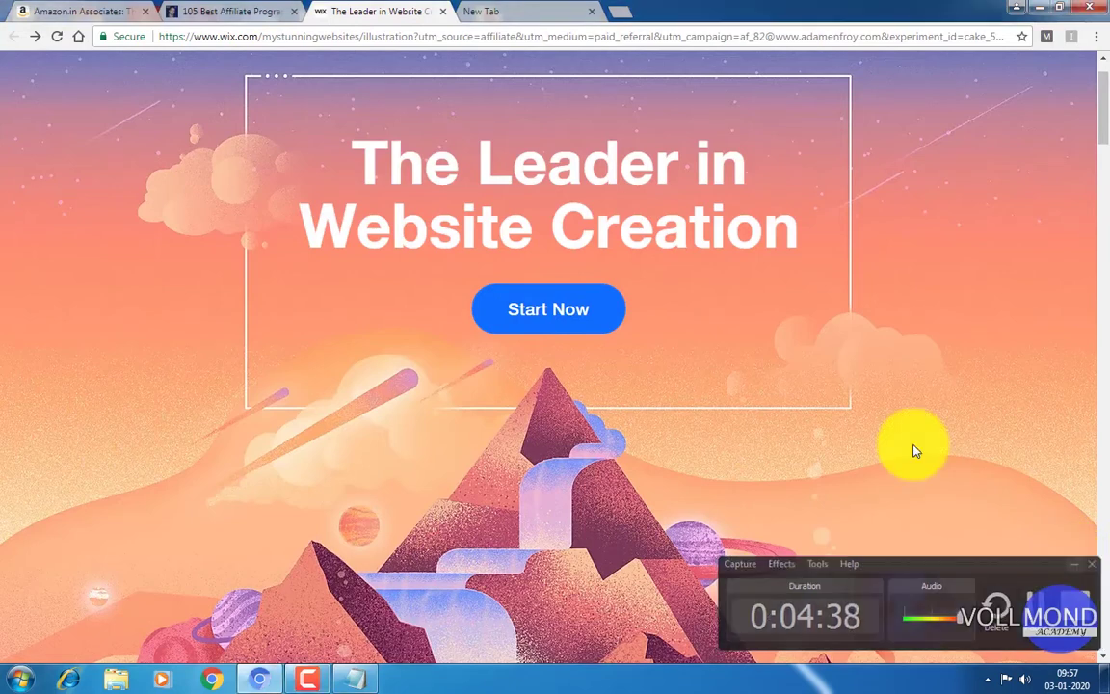
Step: Reopen the Amazon.in Associates site from the Google results for amazon affiliate marketing and start joining for free
{"action": "left_click", "coordinate": [53, 8]}
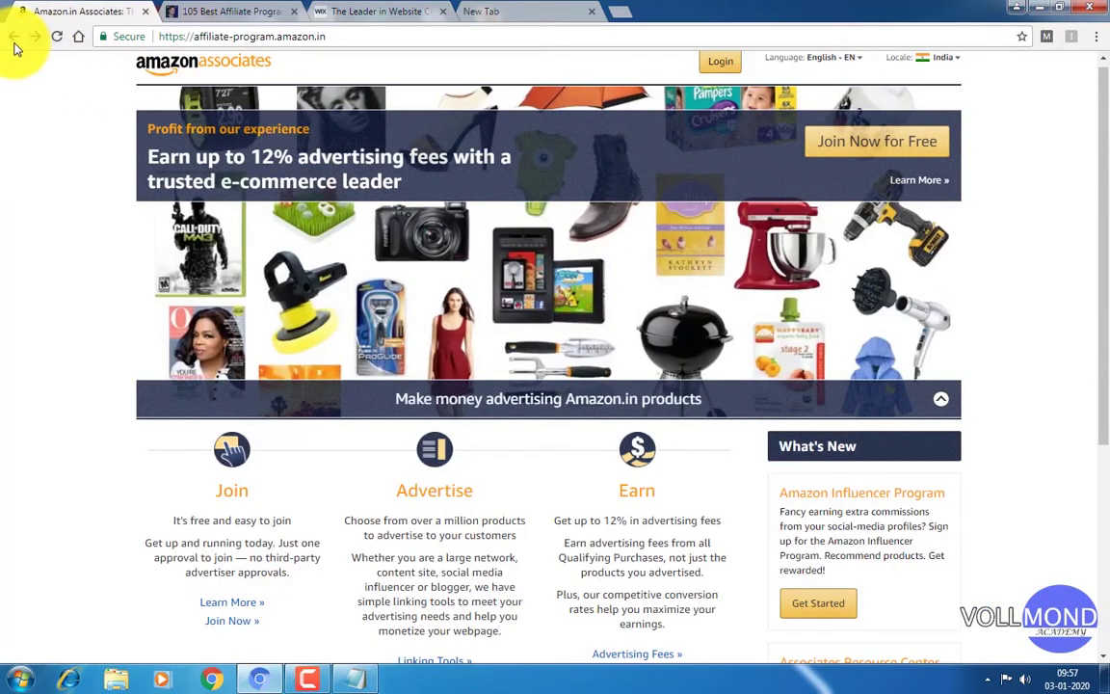
{"action": "left_click", "coordinate": [14, 37]}
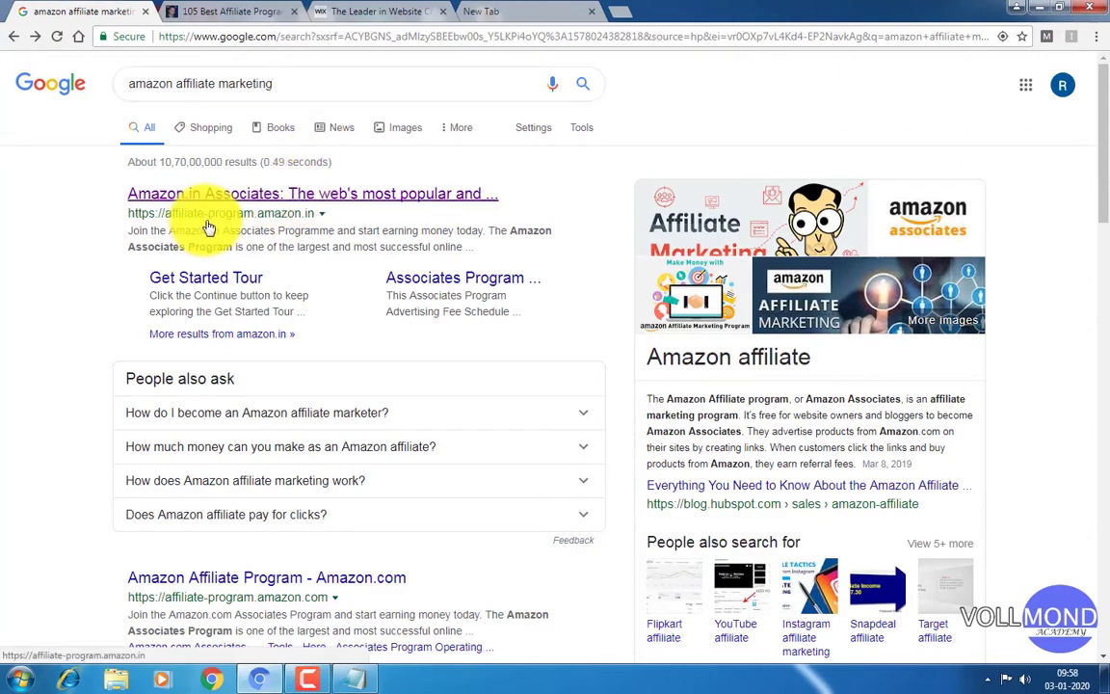
{"action": "left_click", "coordinate": [307, 205]}
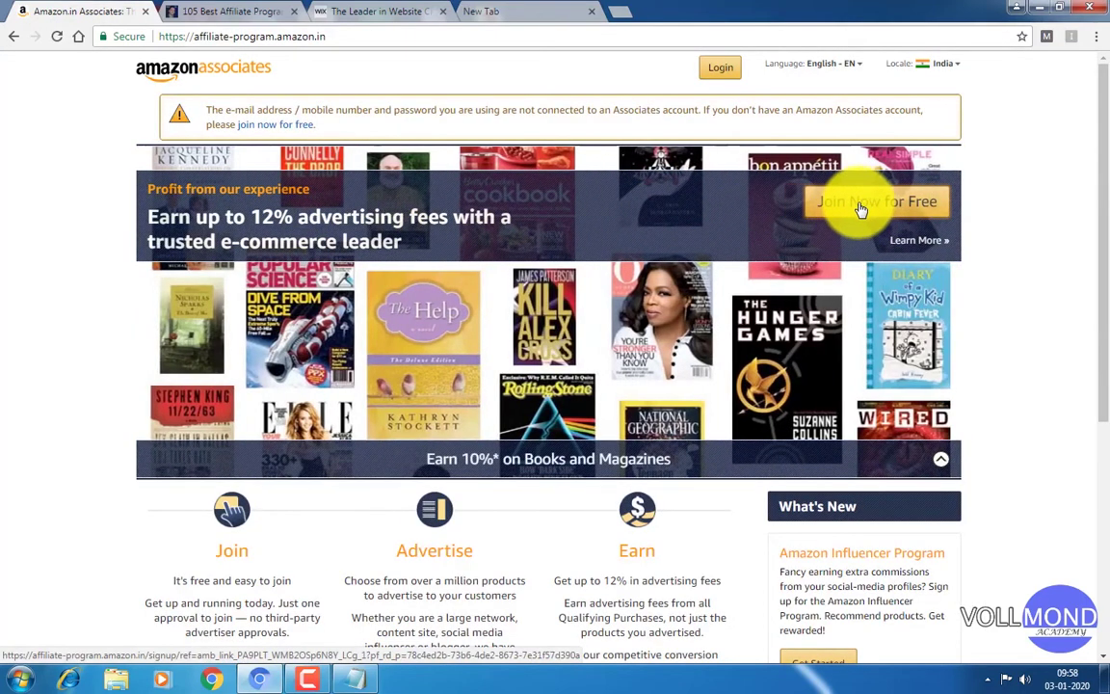
{"action": "left_click", "coordinate": [860, 209]}
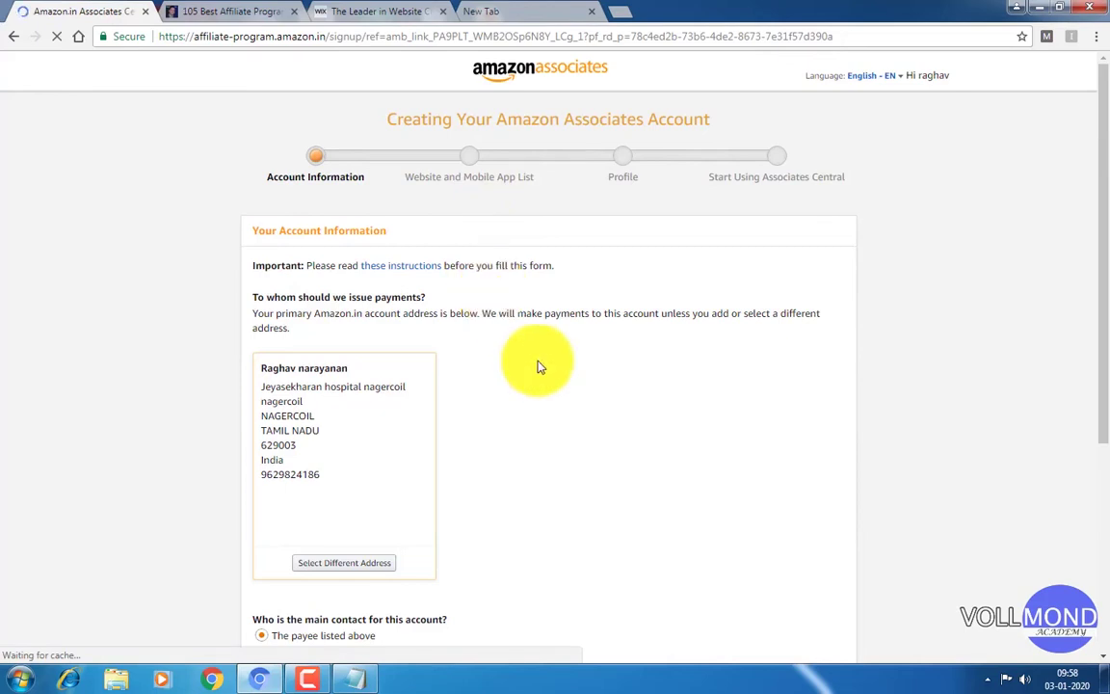
Step: Choose a different saved address as the payee address for Associates payments
{"action": "left_click_drag", "start_coordinate": [1103, 144], "coordinate": [1105, 228]}
{"action": "left_click", "coordinate": [338, 430]}
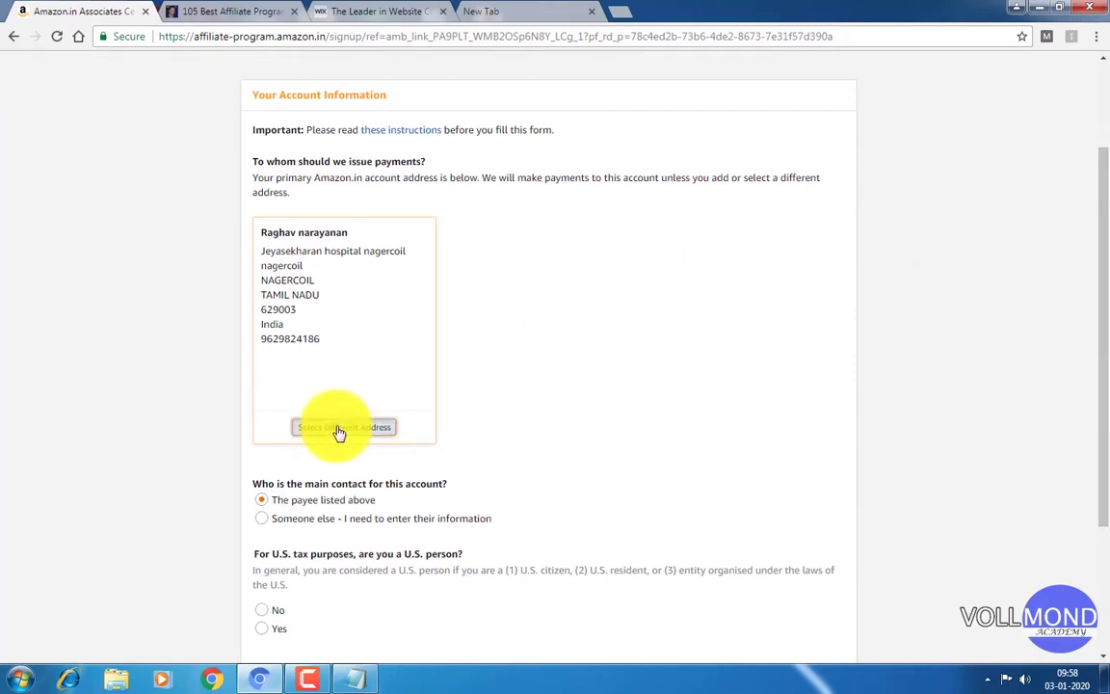
{"action": "left_click", "coordinate": [729, 449]}
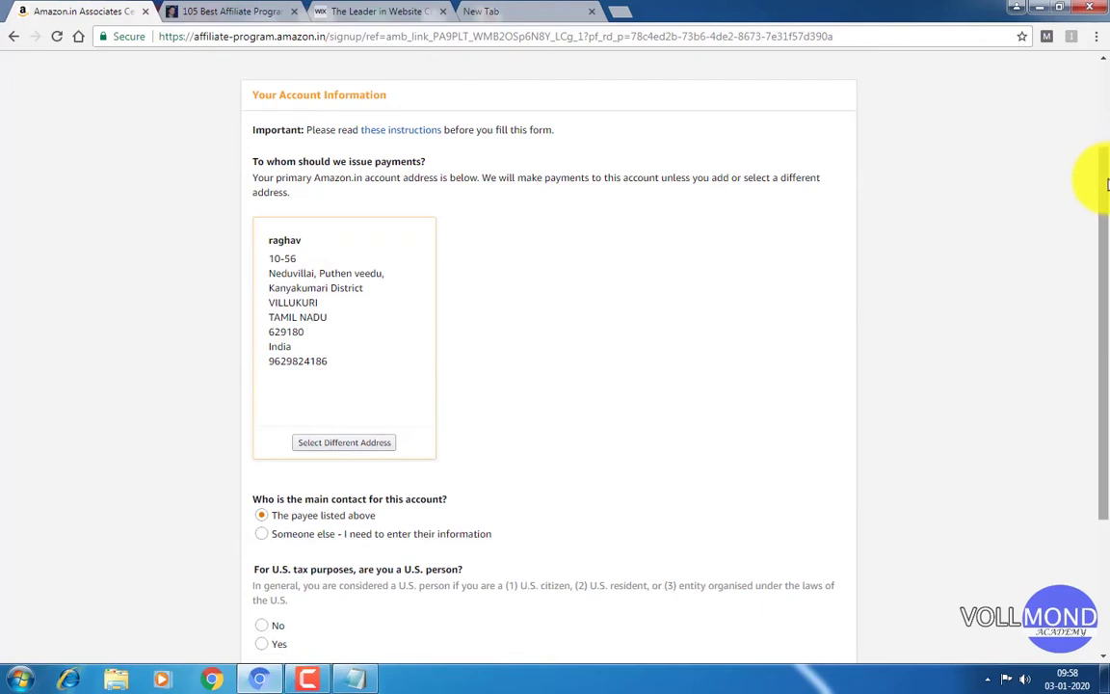
Step: Answer No to being a U.S. person for tax purposes and continue to the website and mobile app list
{"action": "left_click_drag", "start_coordinate": [1106, 183], "coordinate": [1106, 268]}
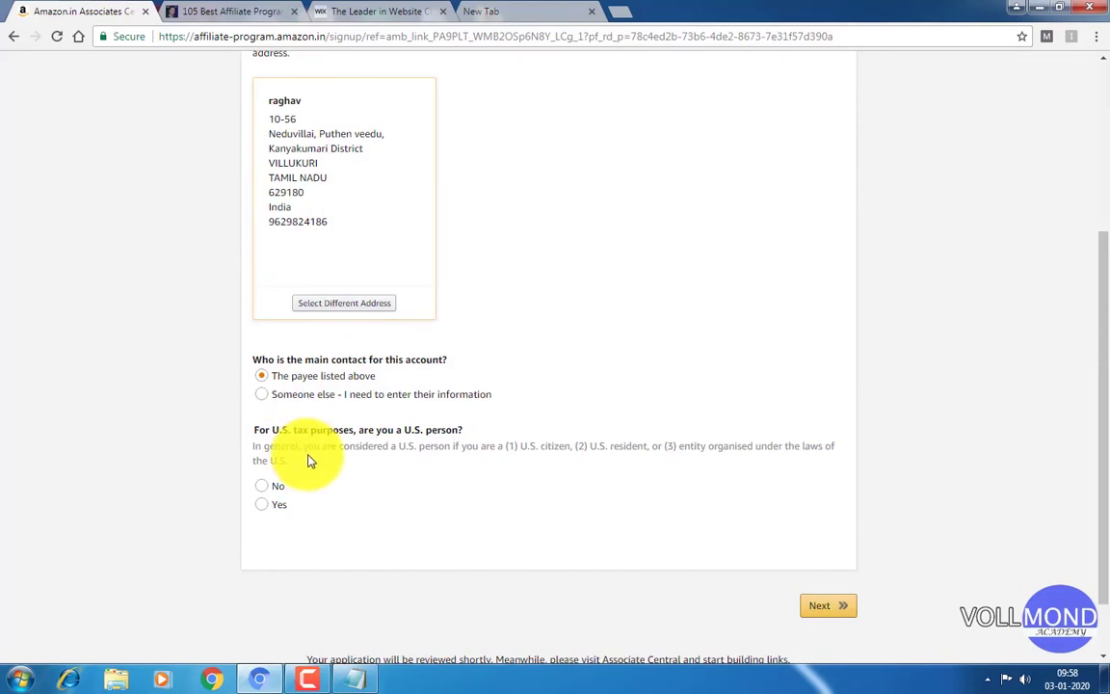
{"action": "left_click", "coordinate": [262, 487]}
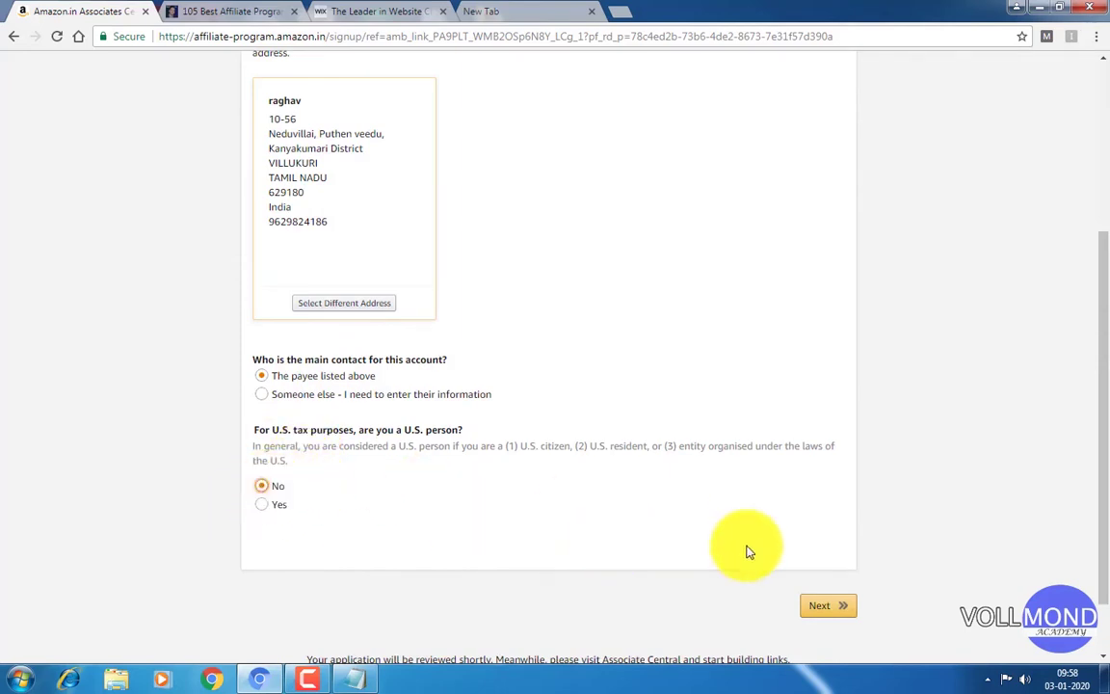
{"action": "left_click", "coordinate": [833, 612]}
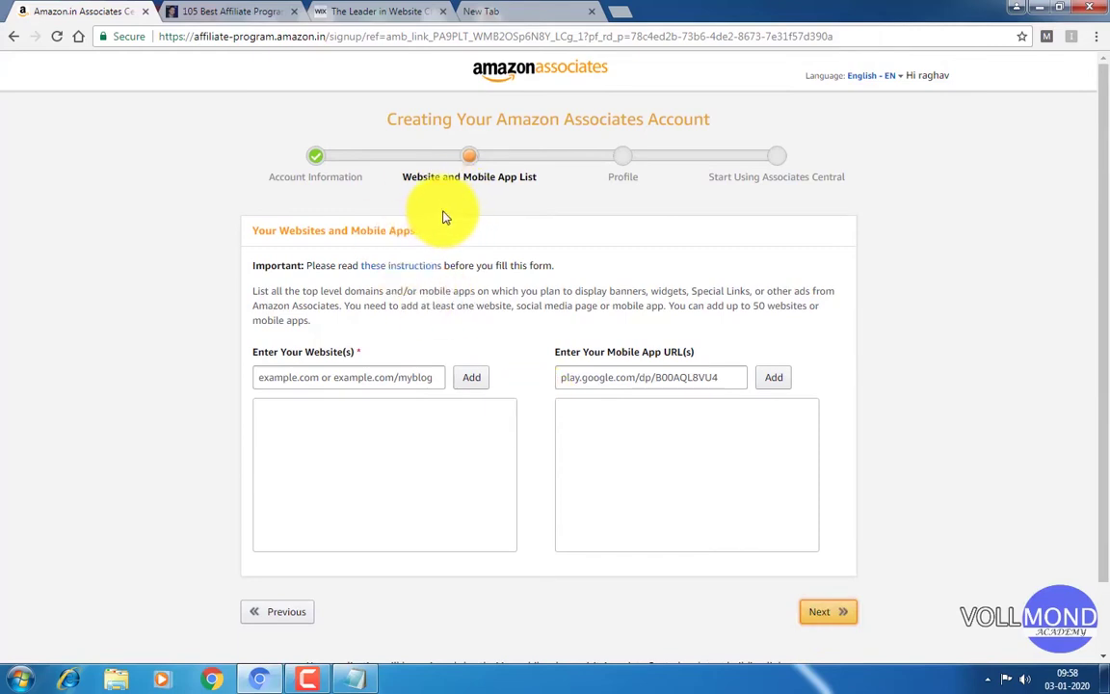
{"action": "left_click", "coordinate": [273, 377]}
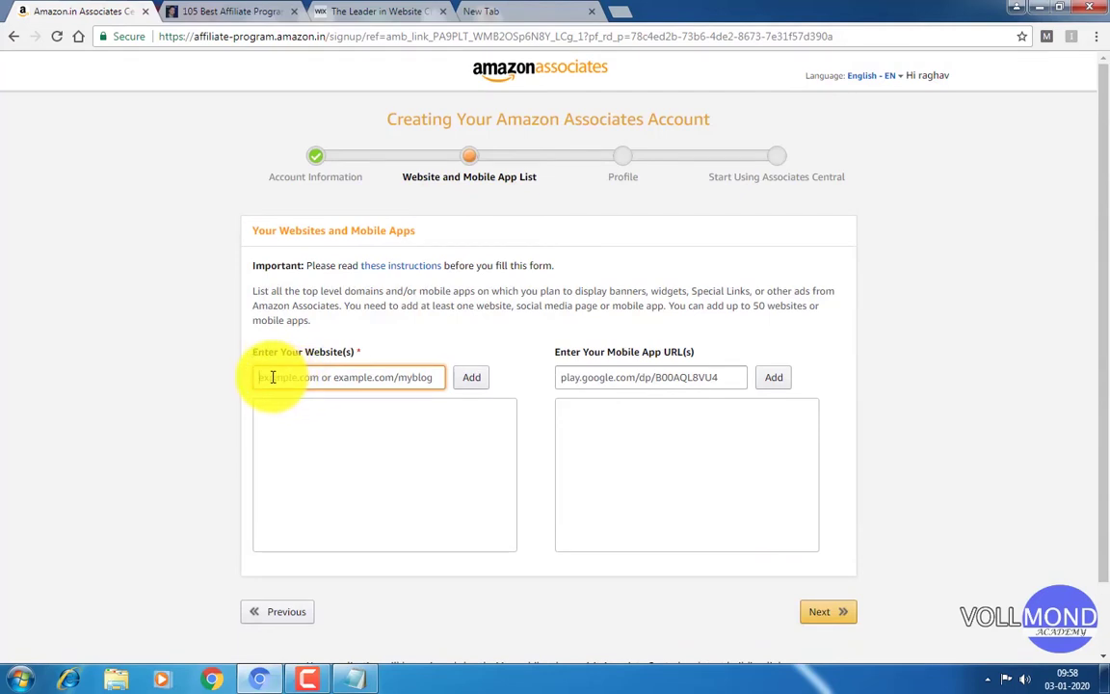
{"action": "type", "text": "www"}
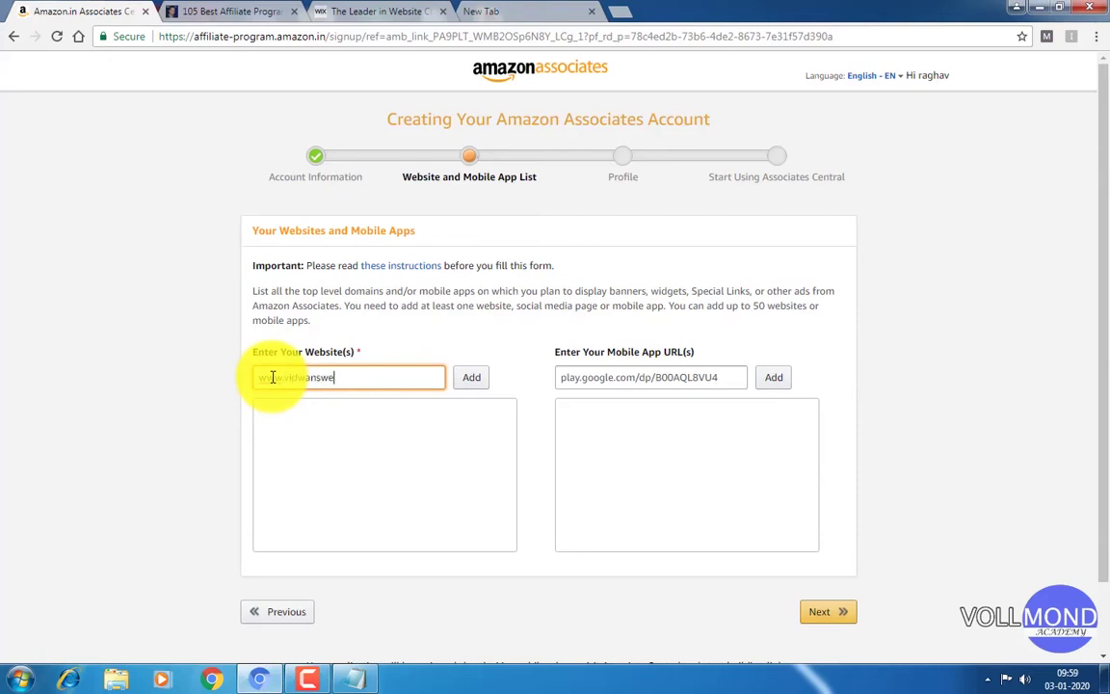
{"action": "type", "text": ".vidwansweb.com"}
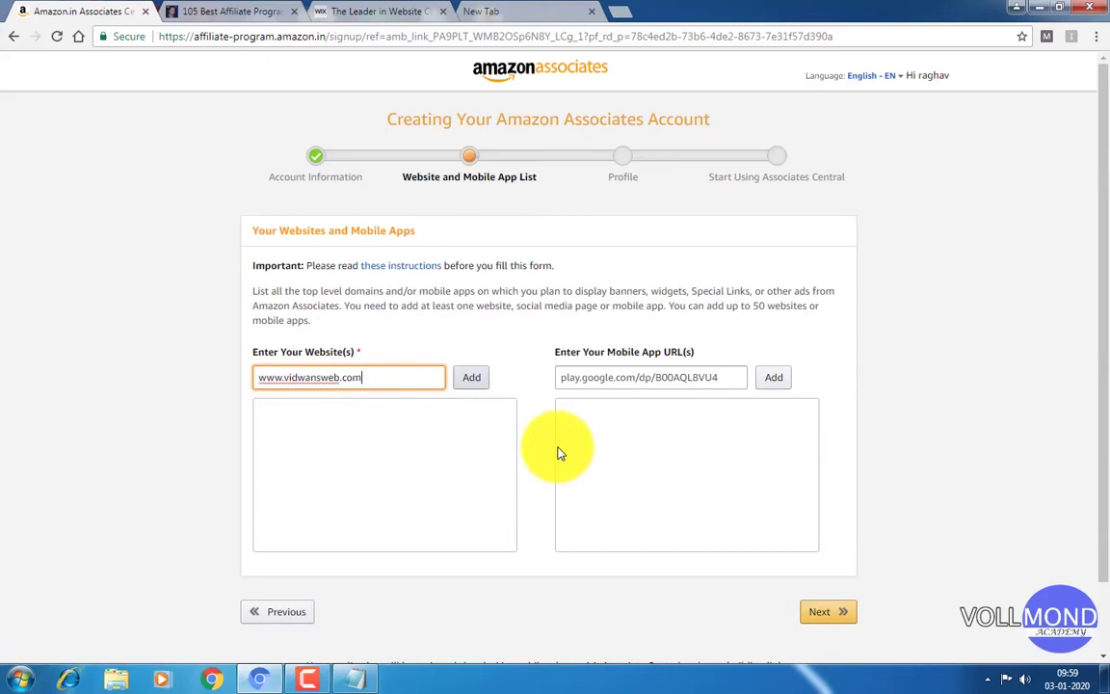
{"action": "key", "text": "Return"}
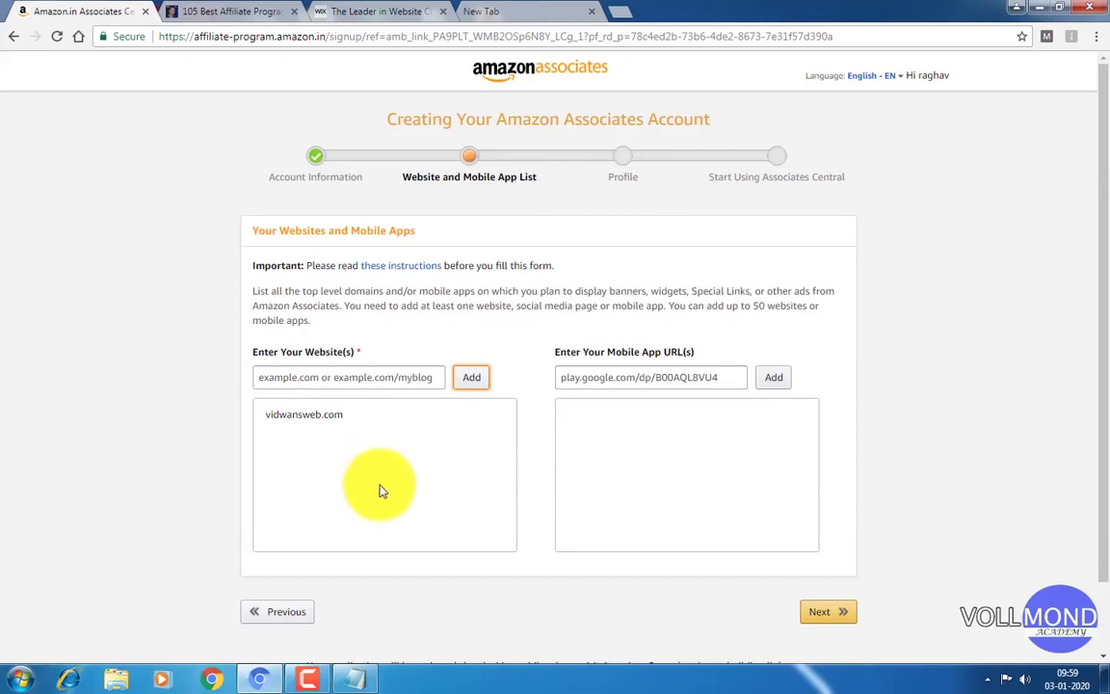
{"action": "left_click", "coordinate": [339, 378]}
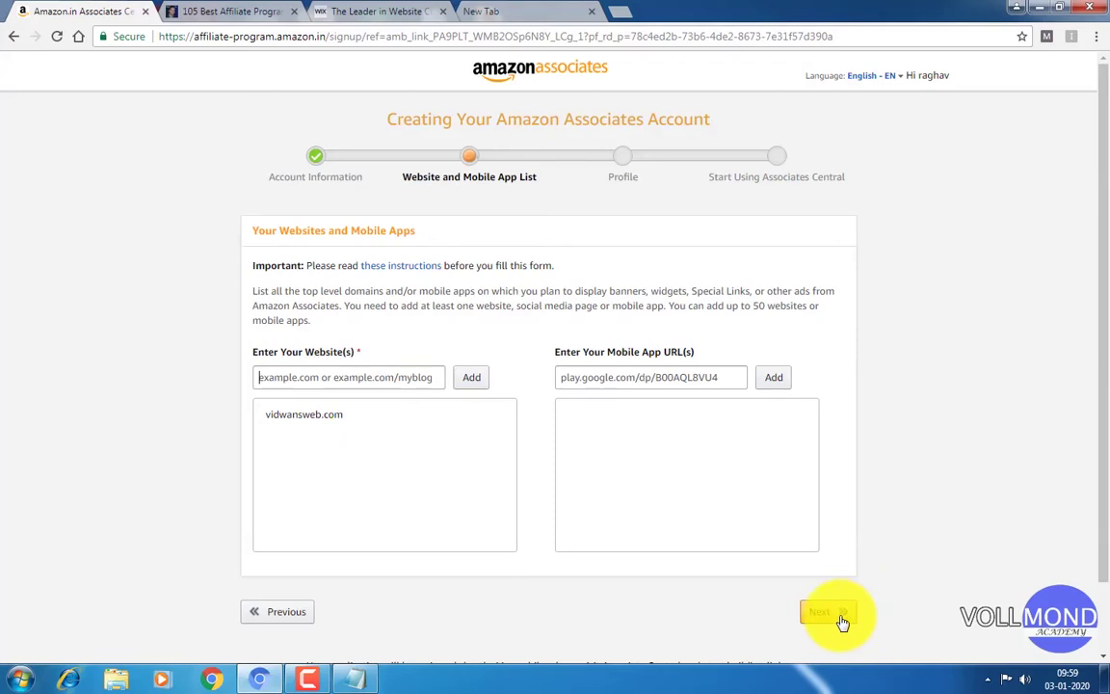
{"action": "left_click", "coordinate": [841, 621]}
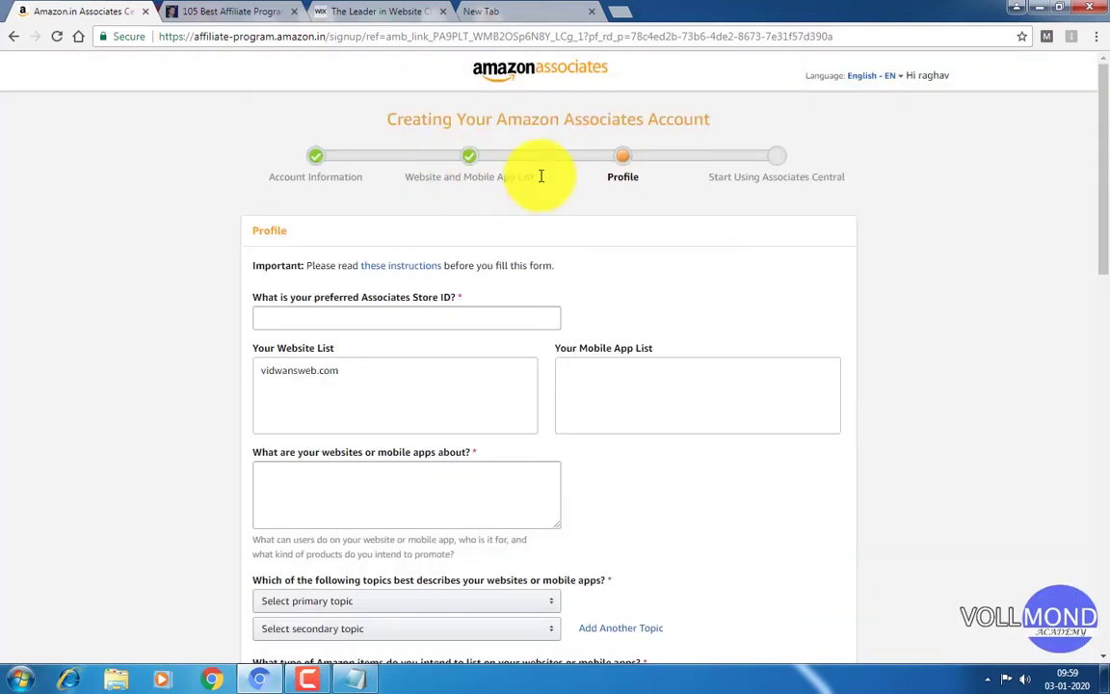
Step: Enter vidwaans as the preferred Associates Store ID
{"action": "left_click", "coordinate": [405, 315]}
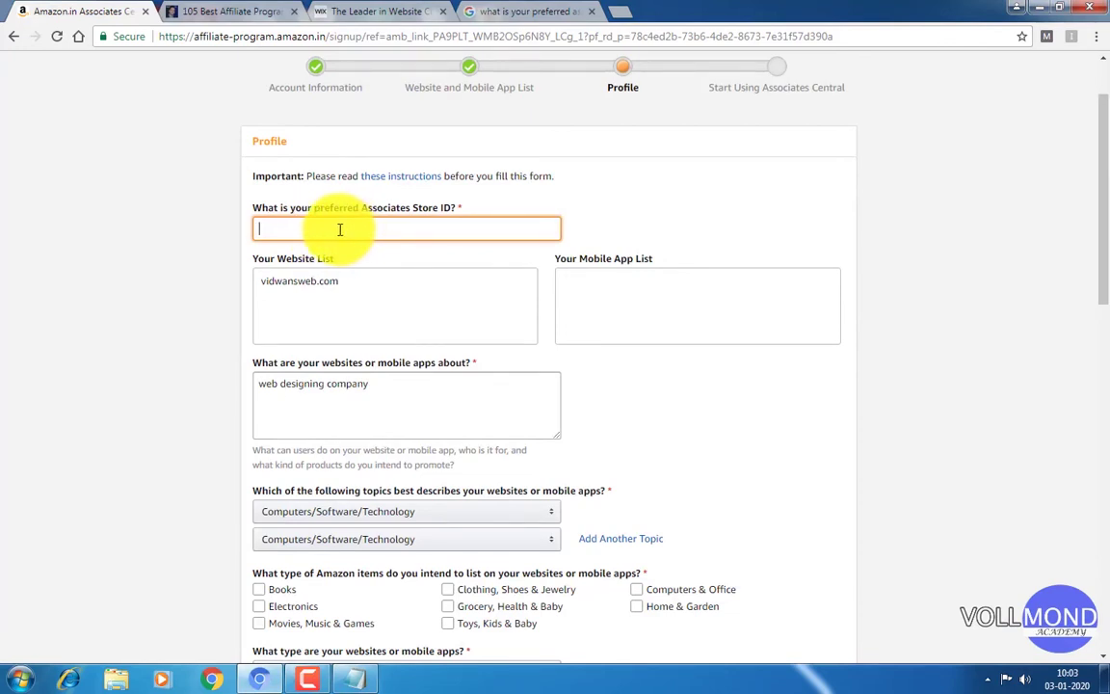
{"action": "type", "text": "vidwaans"}
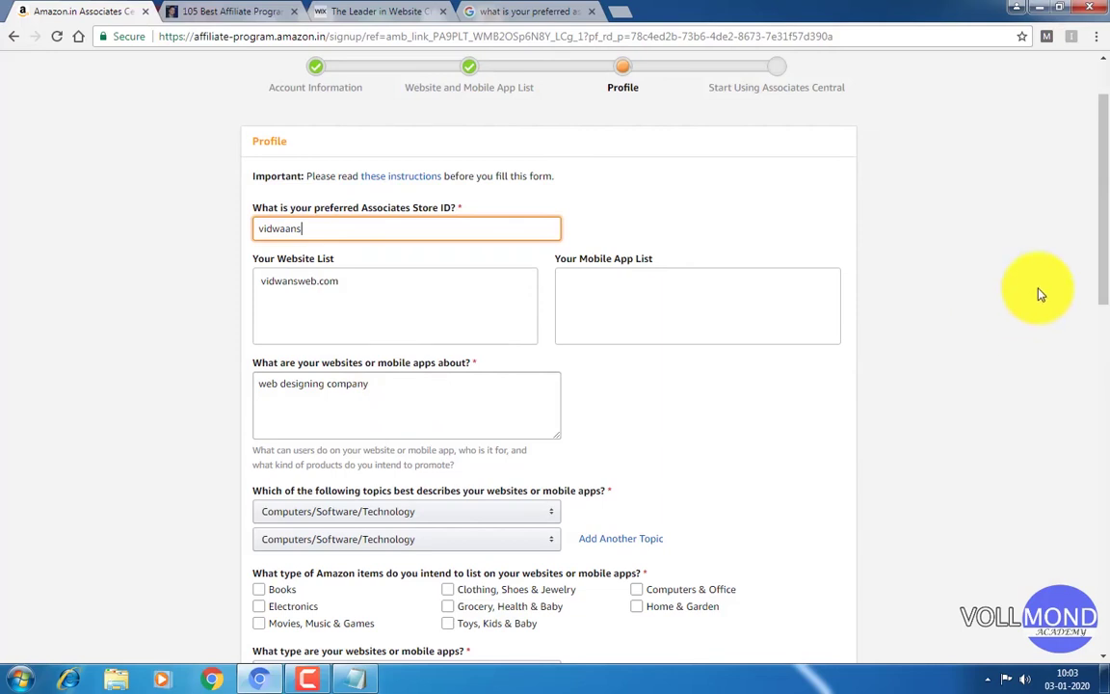
Step: Tick Grocery, Health & Baby as the Amazon item type to list on the website, leaving Books unticked
{"action": "left_click_drag", "start_coordinate": [1104, 248], "coordinate": [1107, 344]}
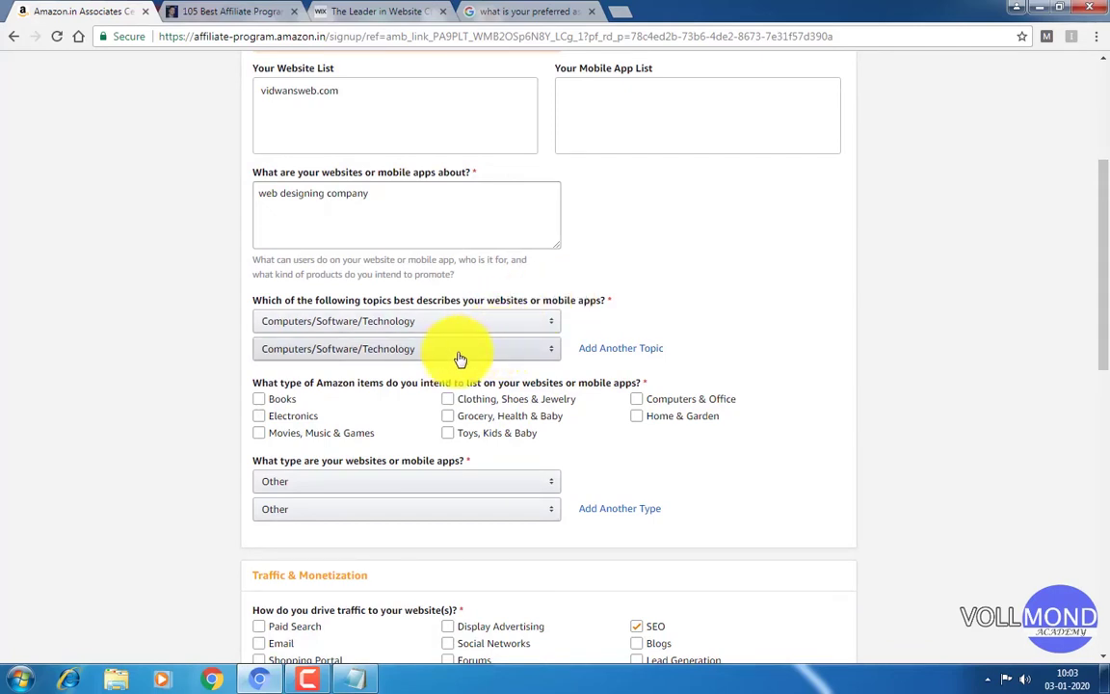
{"action": "left_click", "coordinate": [280, 398]}
{"action": "key", "text": "space"}
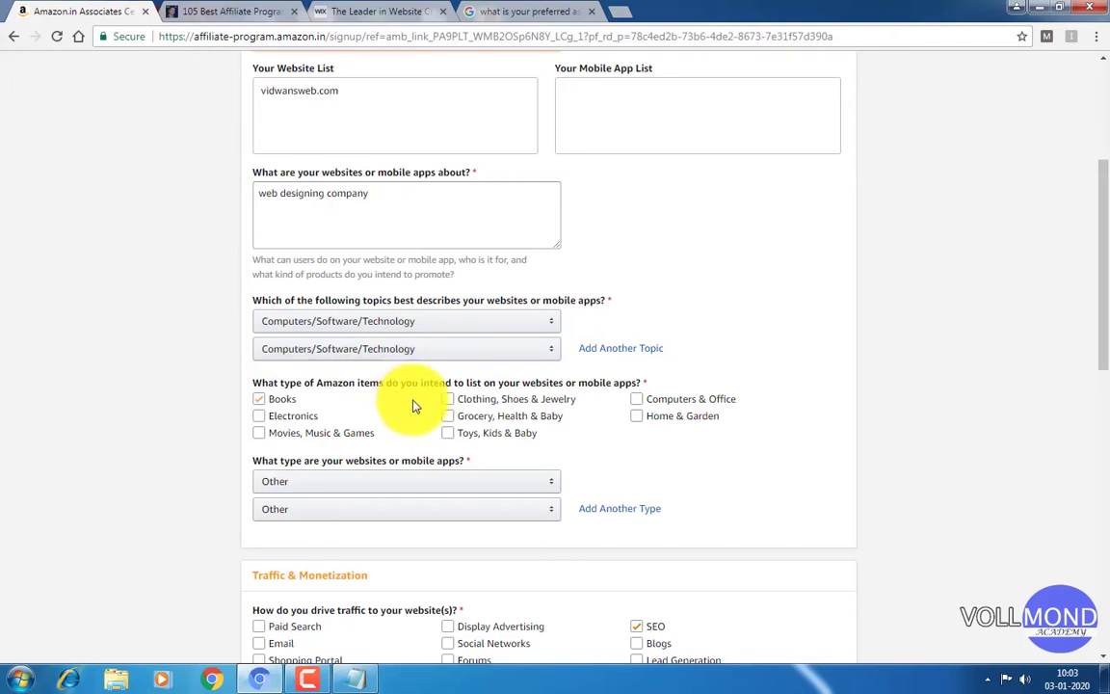
{"action": "left_click", "coordinate": [471, 397]}
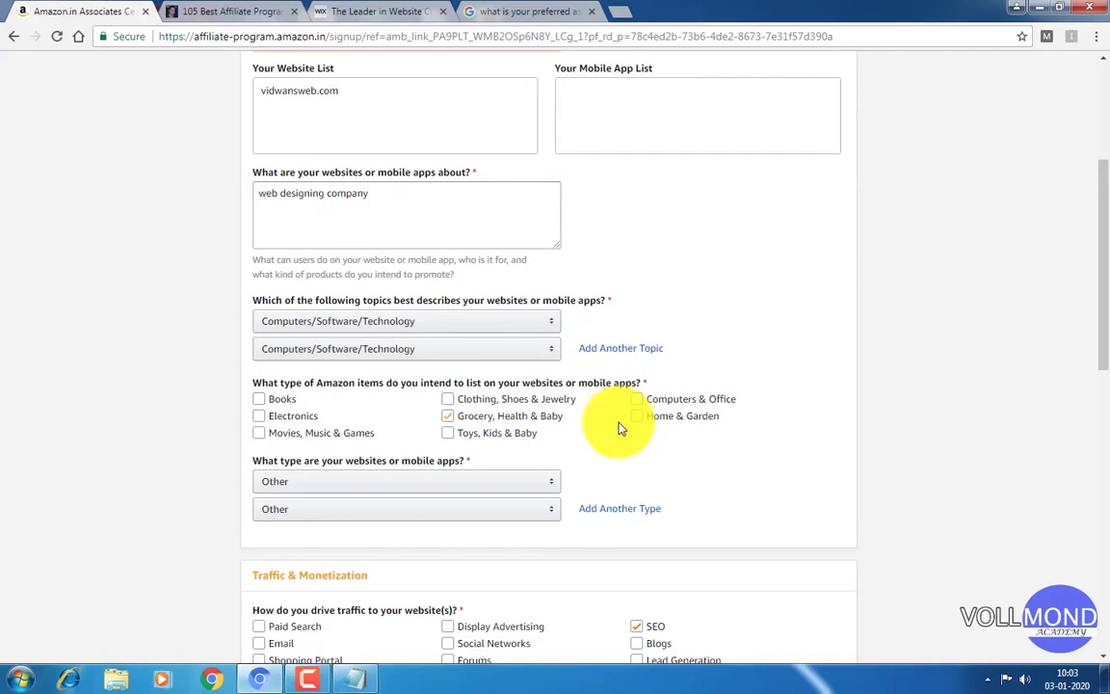
Step: Make Computers & Office the only ticked Amazon item type to list on the website
{"action": "key", "text": "space"}
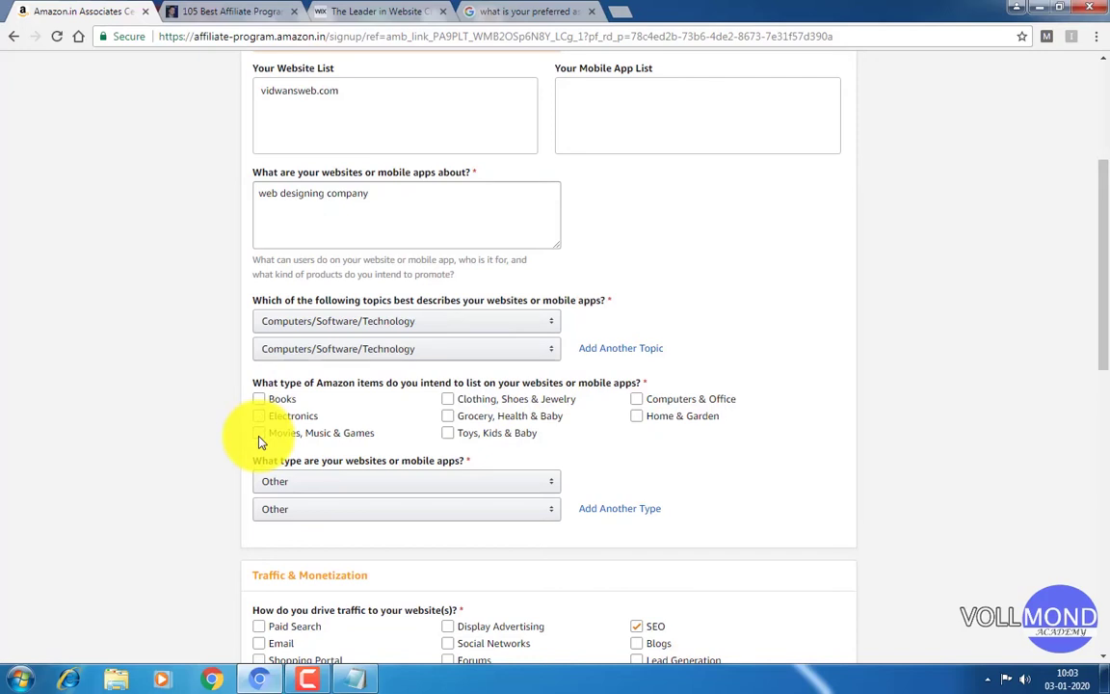
{"action": "left_click", "coordinate": [523, 436]}
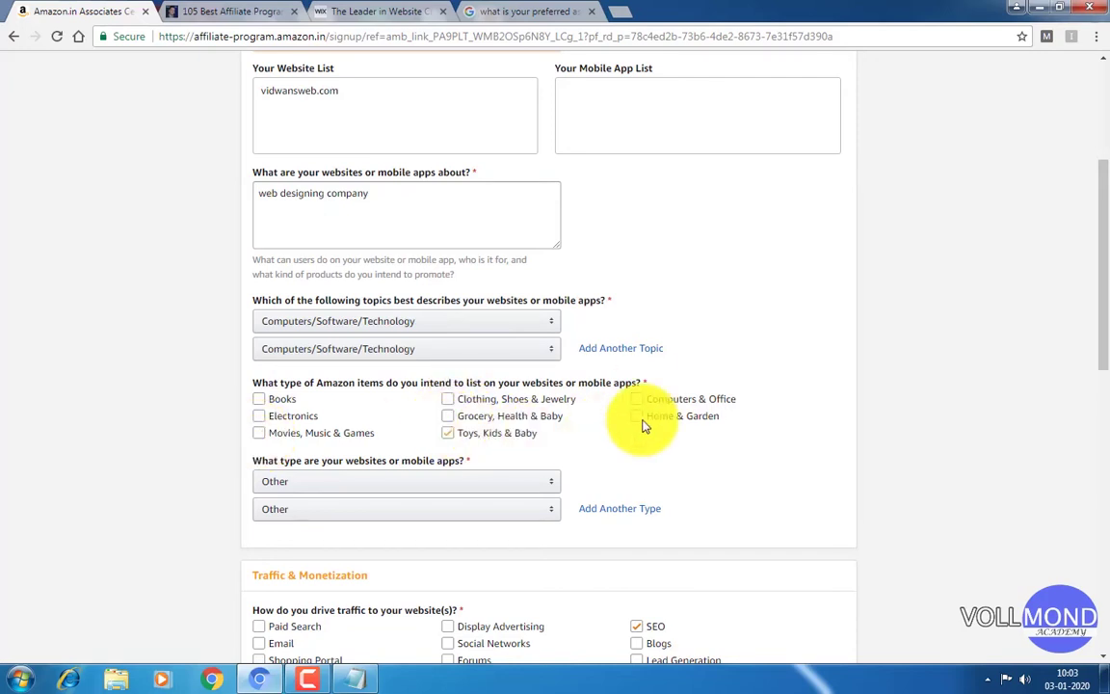
{"action": "key", "text": "space"}
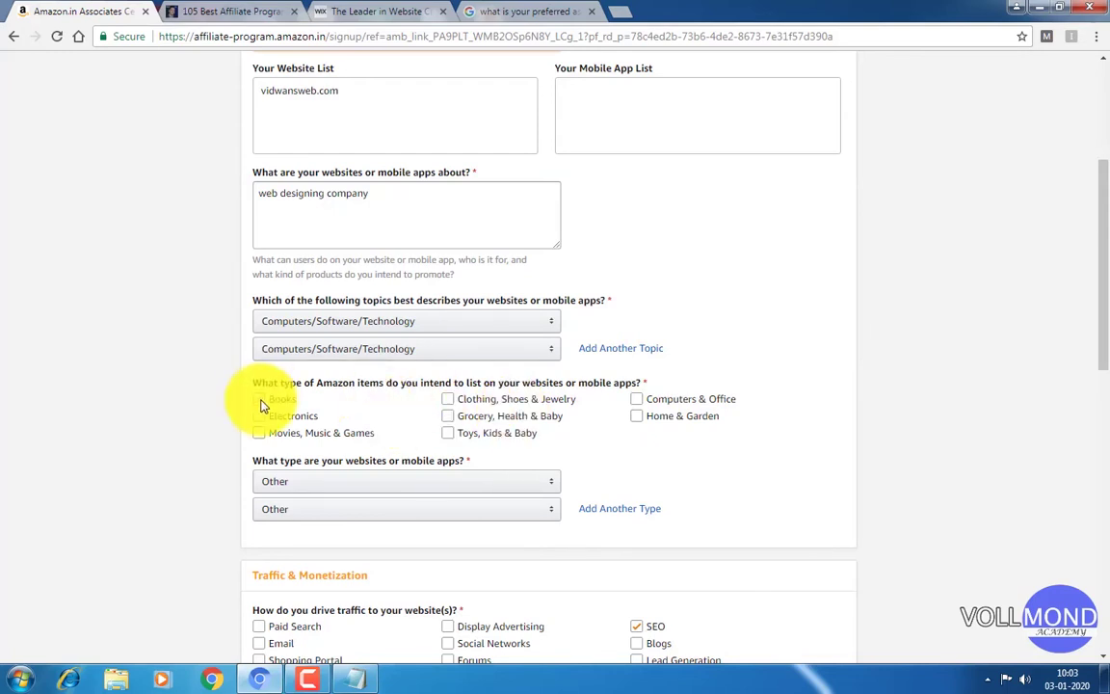
{"action": "left_click", "coordinate": [637, 398]}
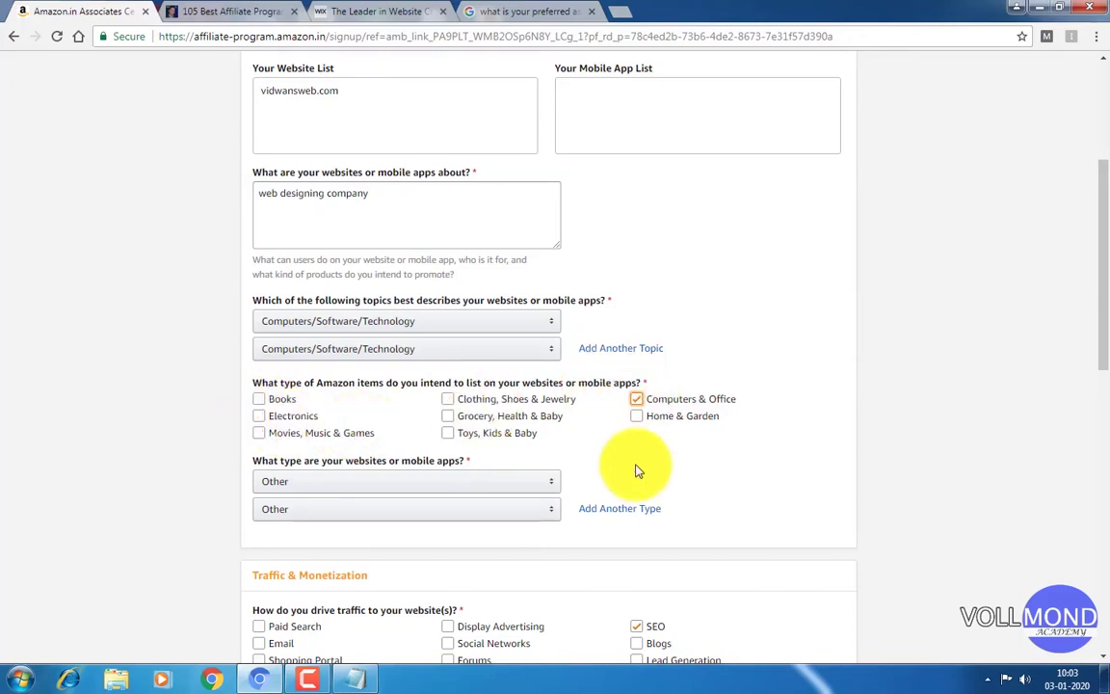
Step: Set both the primary and secondary website type to A Blog
{"action": "left_click", "coordinate": [497, 482]}
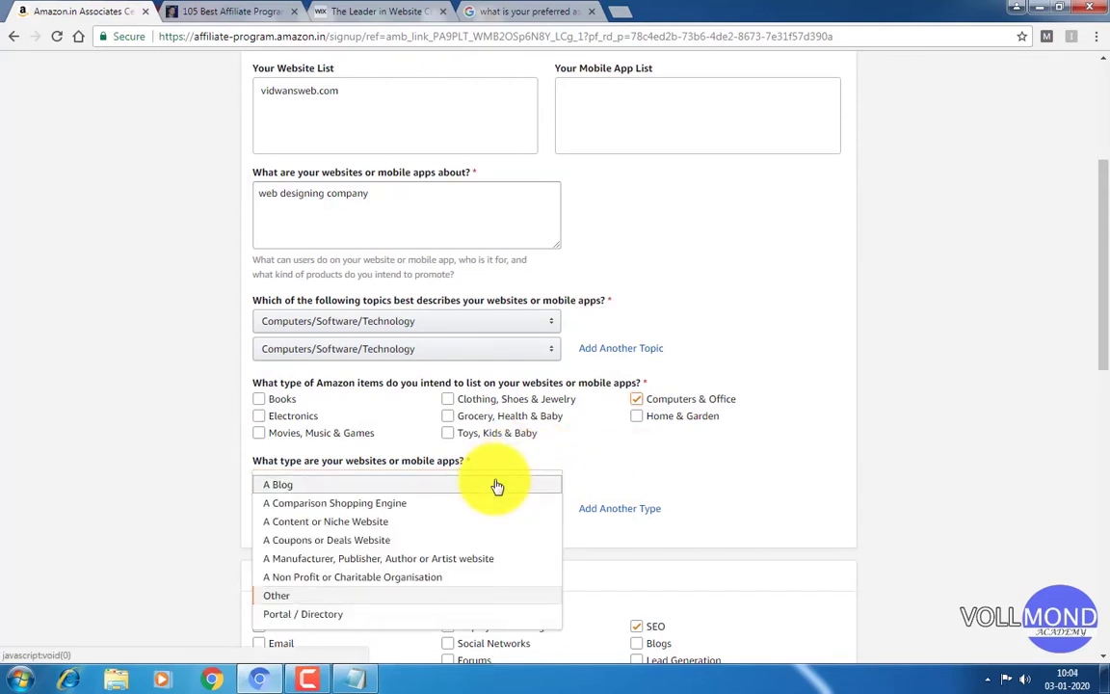
{"action": "left_click", "coordinate": [497, 484]}
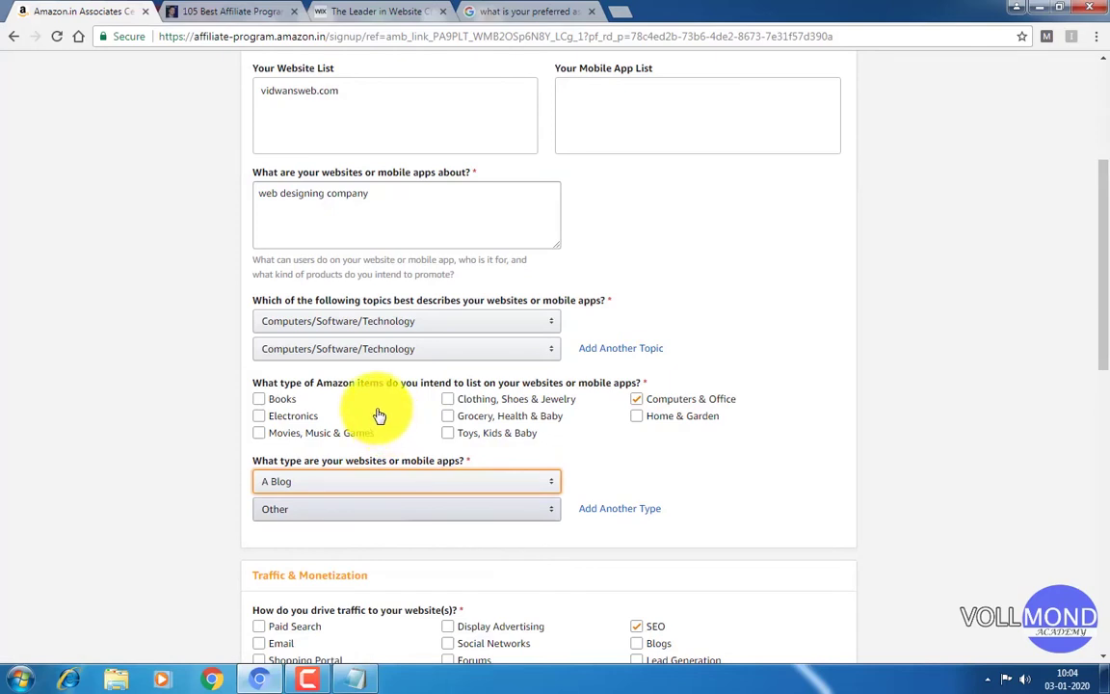
{"action": "left_click", "coordinate": [405, 509]}
{"action": "left_click", "coordinate": [374, 376]}
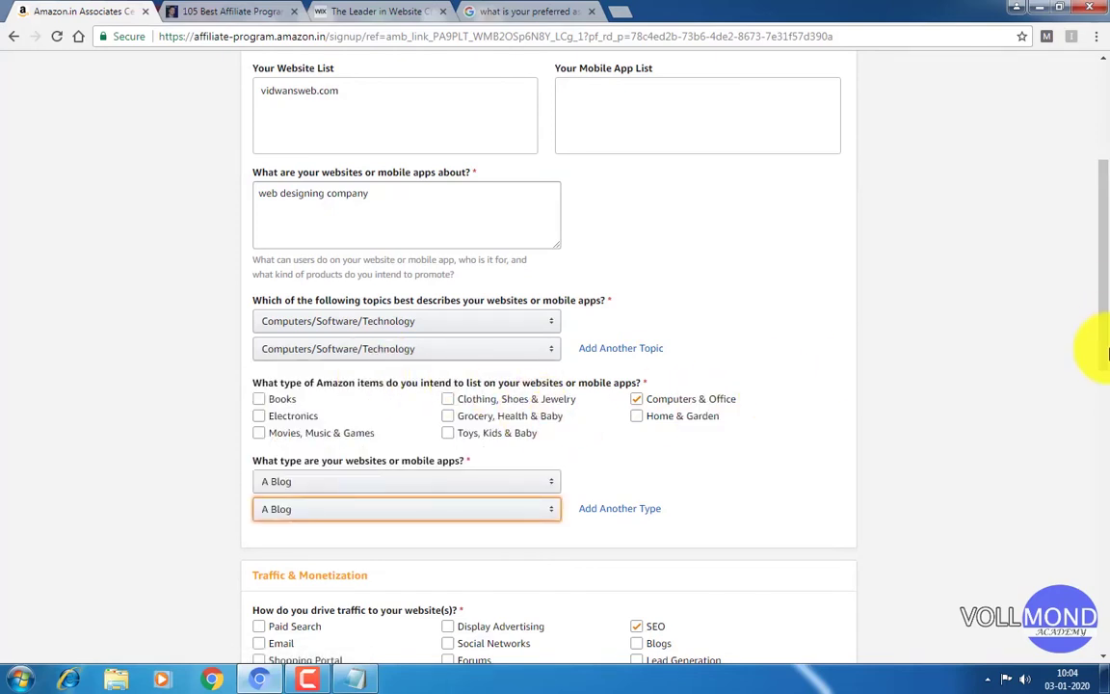
Step: Tick SEO as the way traffic is driven and choose E-commerce/Online Retail as the first income method
{"action": "scroll", "coordinate": [1106, 352], "scroll_direction": "down", "scroll_amount": 3}
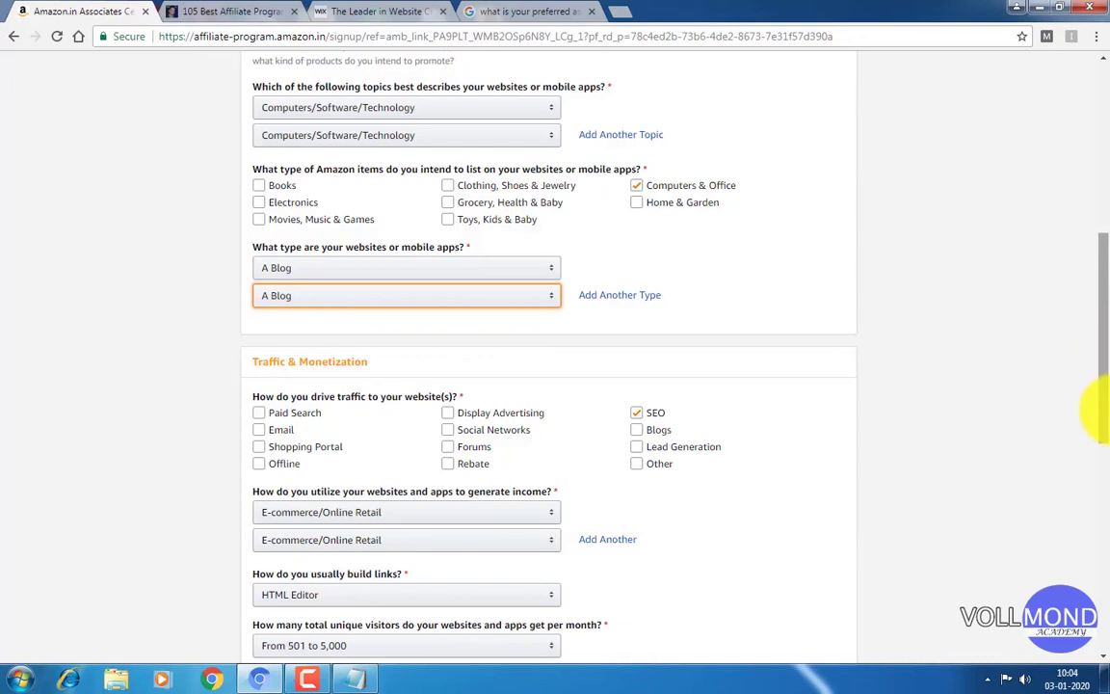
{"action": "left_click", "coordinate": [640, 414]}
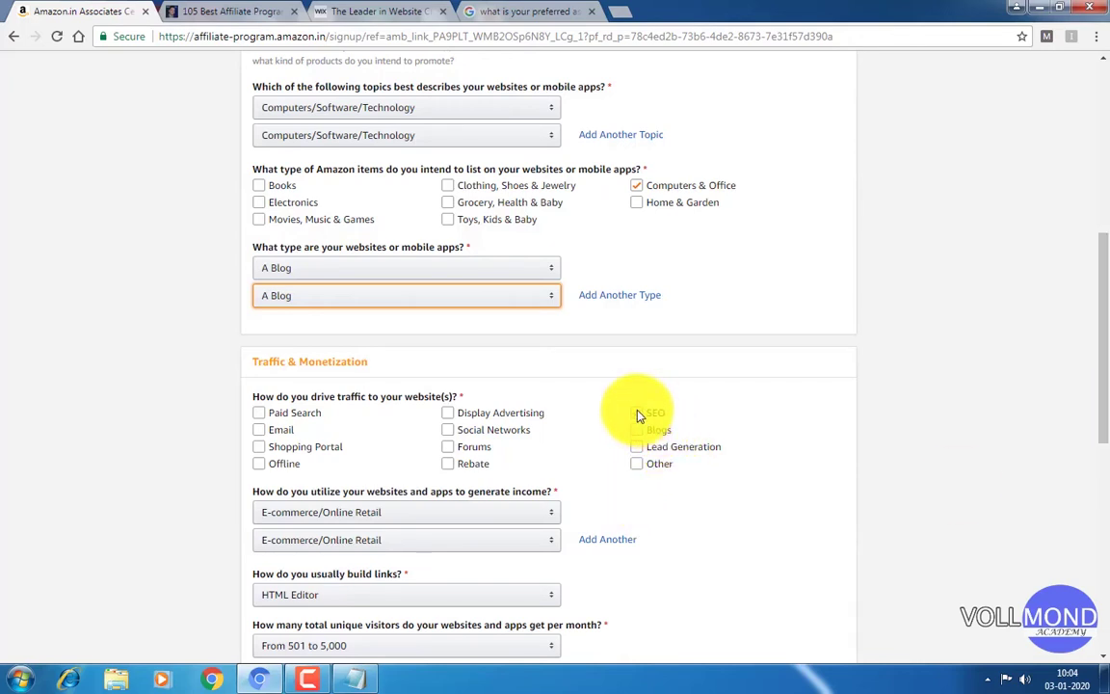
{"action": "left_click", "coordinate": [637, 414]}
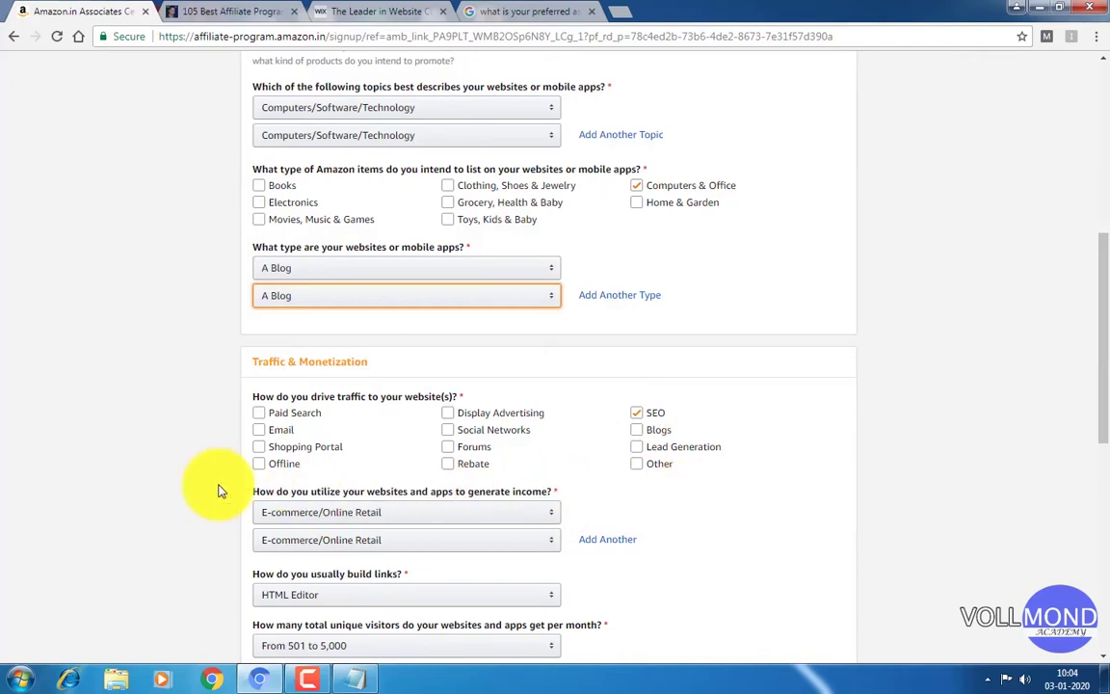
{"action": "left_click", "coordinate": [448, 511]}
{"action": "left_click", "coordinate": [454, 473]}
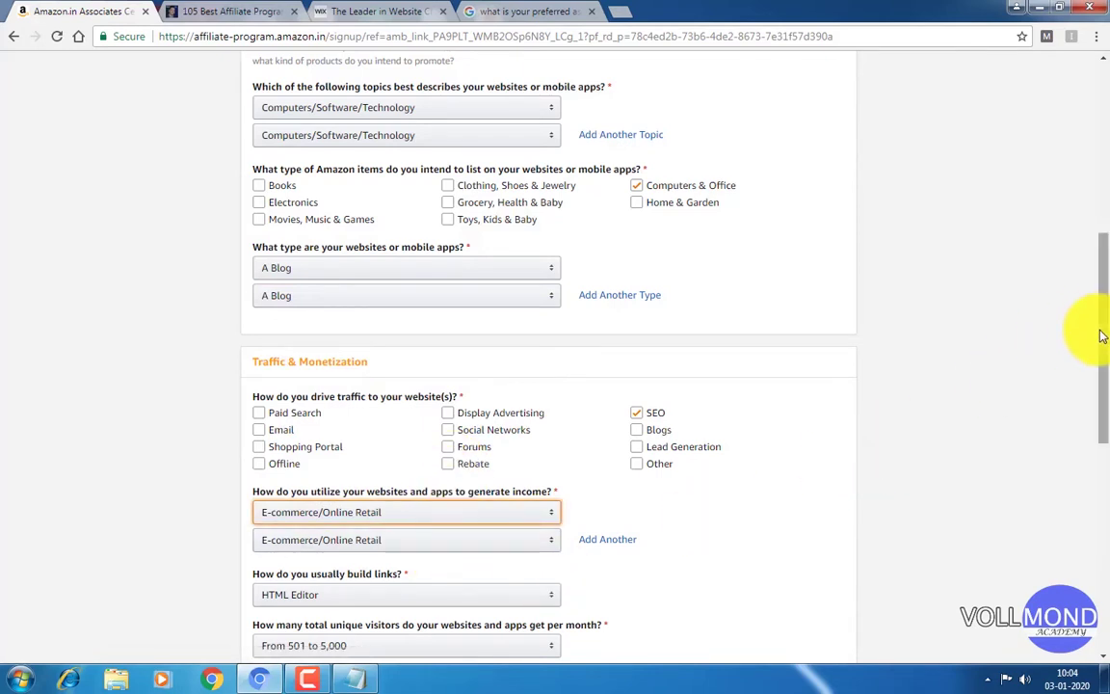
Step: Choose From 501 to 5,000 monthly unique visitors and keep From the Amazon.in Site as how the program was heard about
{"action": "scroll", "coordinate": [1083, 357], "scroll_direction": "down", "scroll_amount": 1}
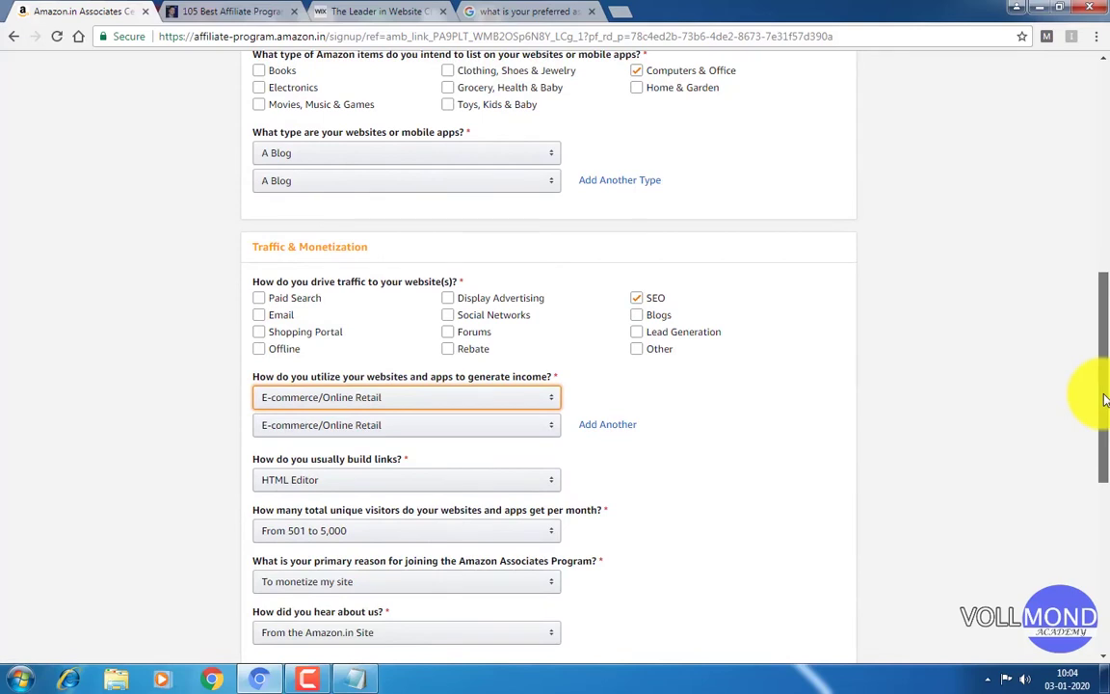
{"action": "scroll", "coordinate": [1105, 398], "scroll_direction": "down", "scroll_amount": 1}
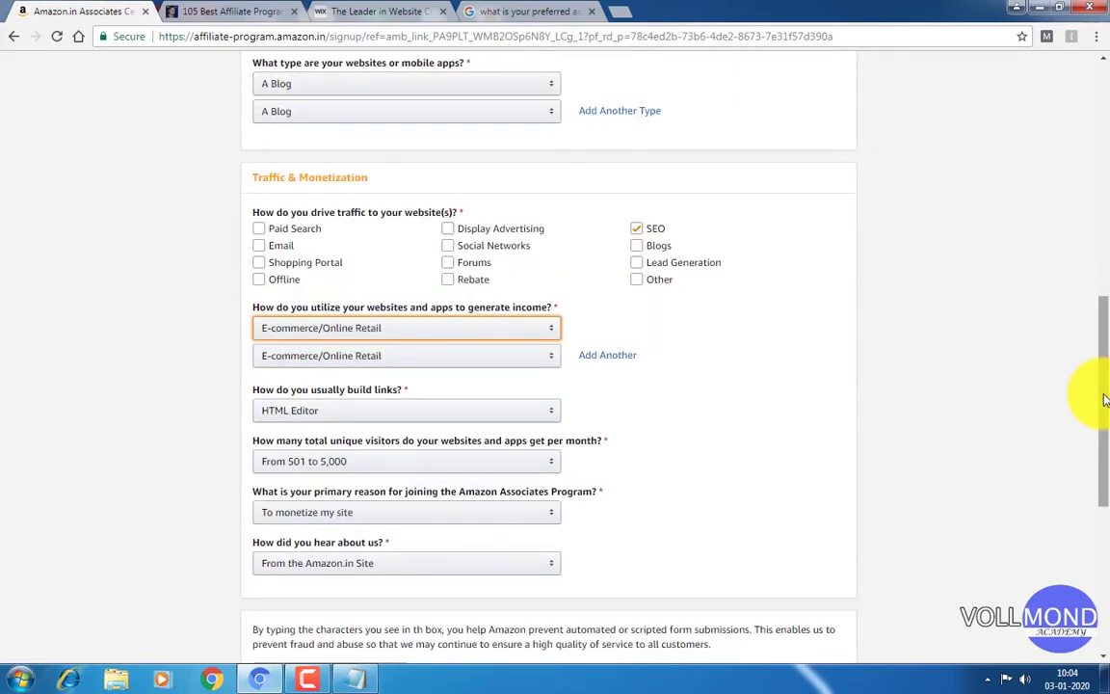
{"action": "left_click", "coordinate": [387, 465]}
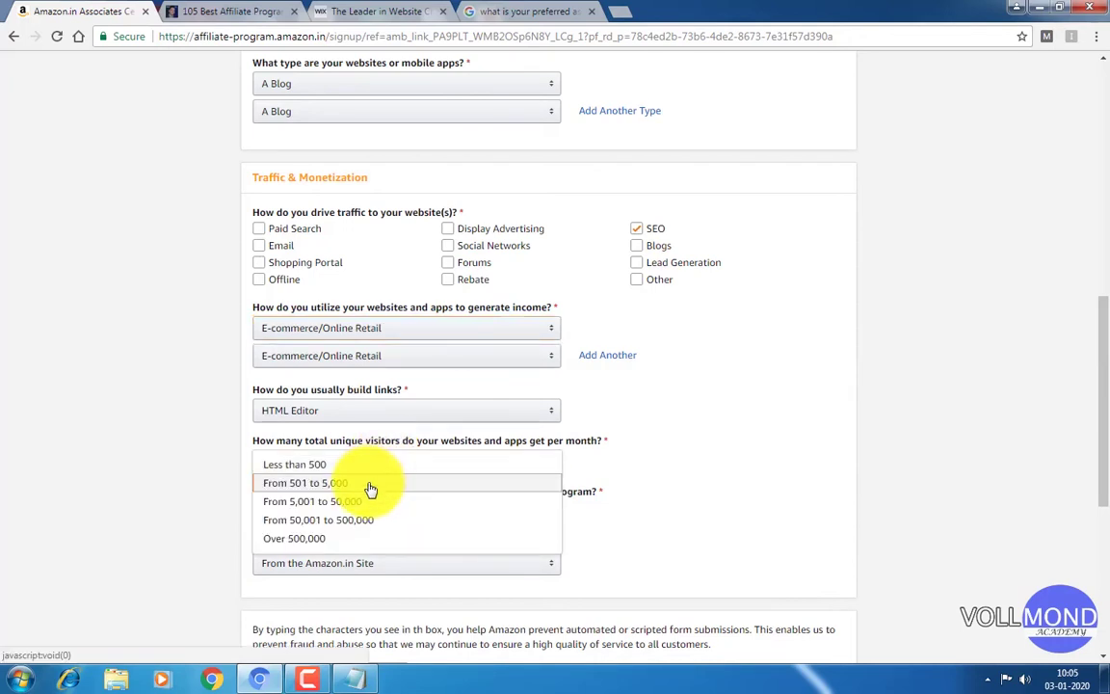
{"action": "left_click", "coordinate": [370, 488]}
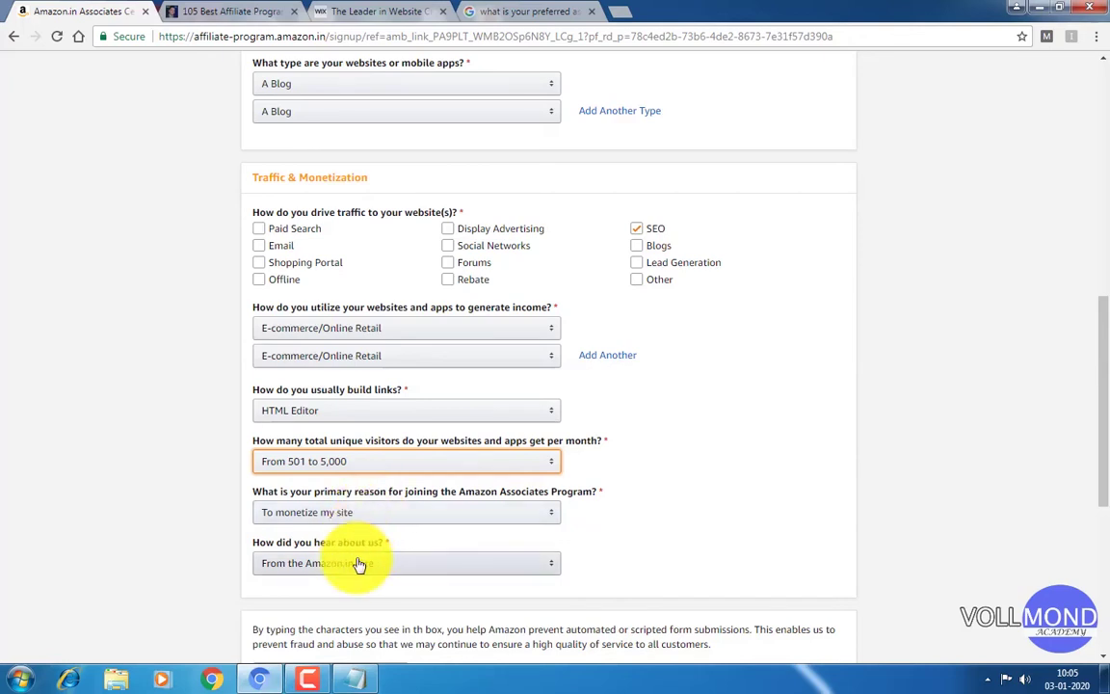
{"action": "left_click", "coordinate": [444, 573]}
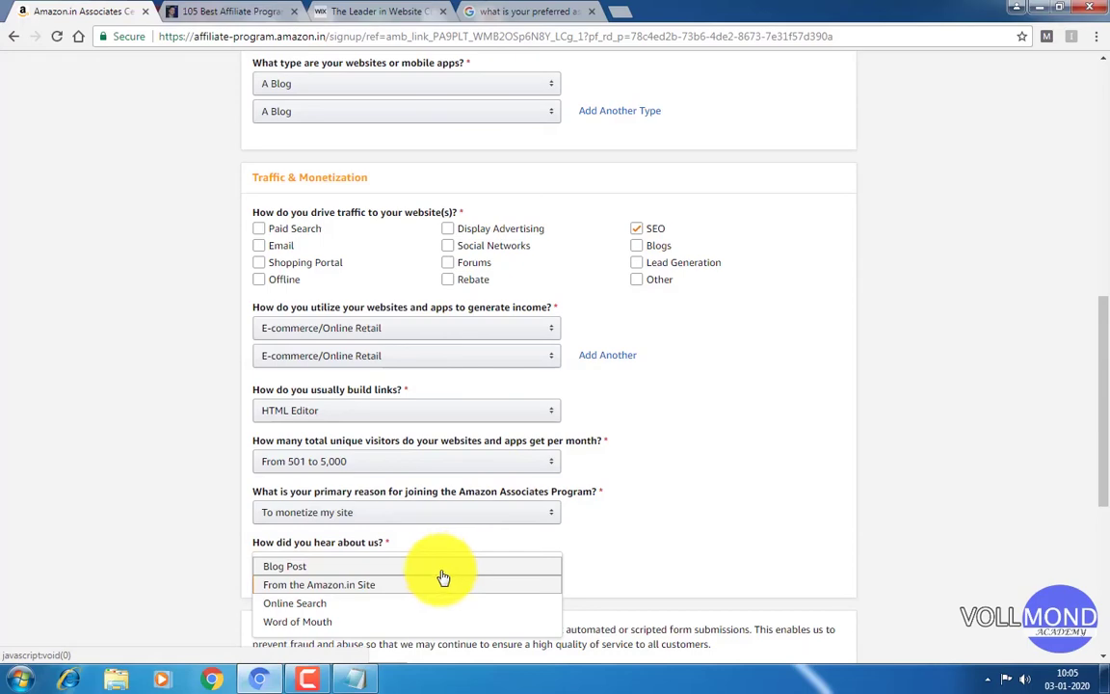
{"action": "left_click", "coordinate": [703, 517]}
Step: Agree to the Associates Program Operating Agreement and finish the application
{"action": "scroll", "coordinate": [1084, 322], "scroll_direction": "down", "scroll_amount": 2}
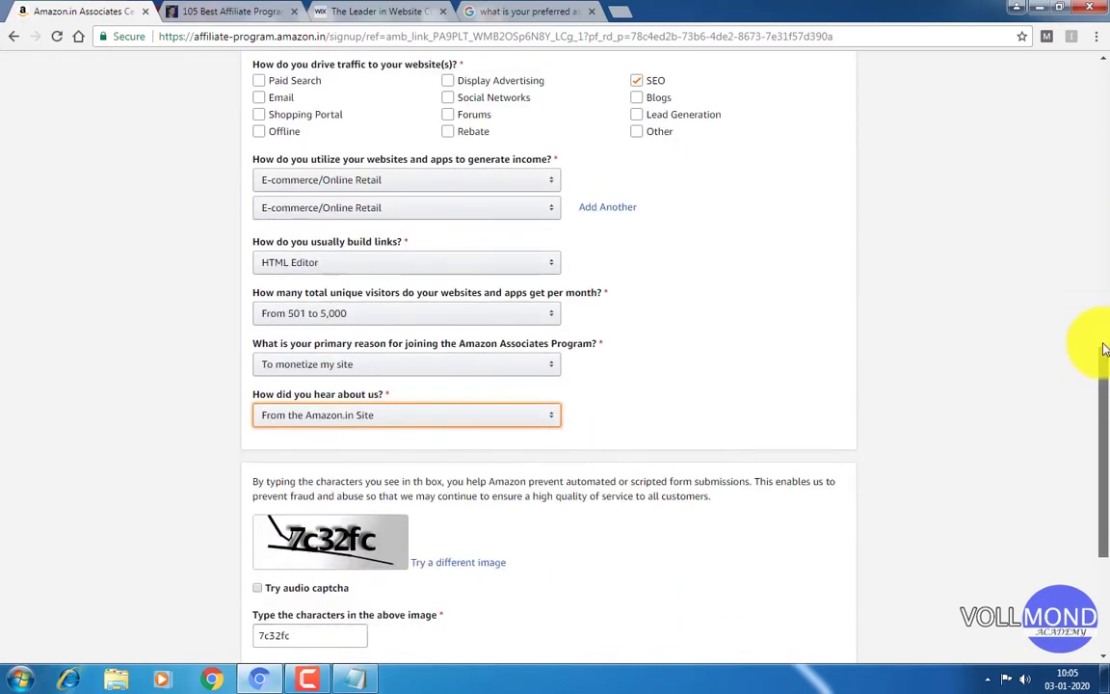
{"action": "scroll", "coordinate": [1089, 339], "scroll_direction": "up", "scroll_amount": 4}
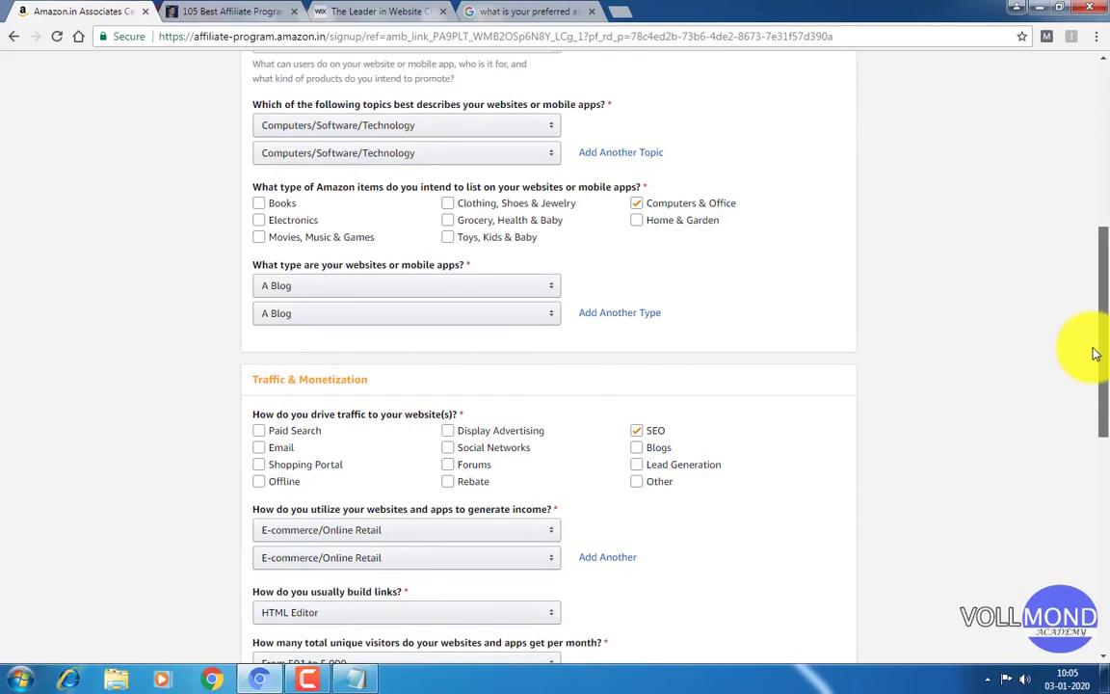
{"action": "scroll", "coordinate": [1095, 353], "scroll_direction": "down", "scroll_amount": 5}
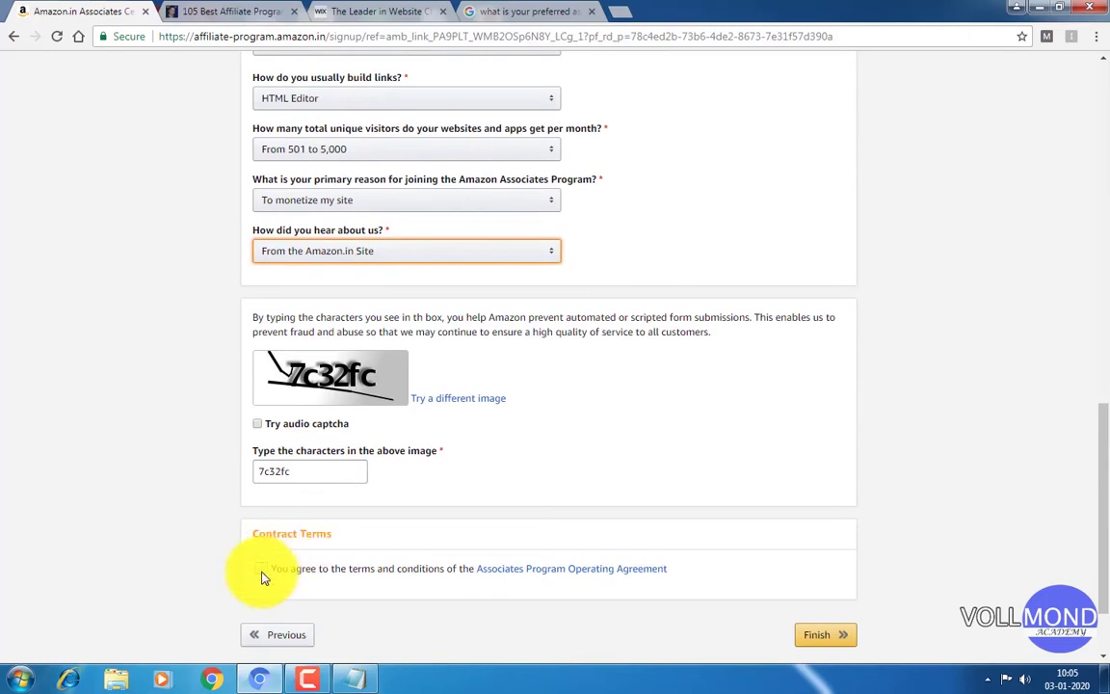
{"action": "left_click", "coordinate": [260, 568]}
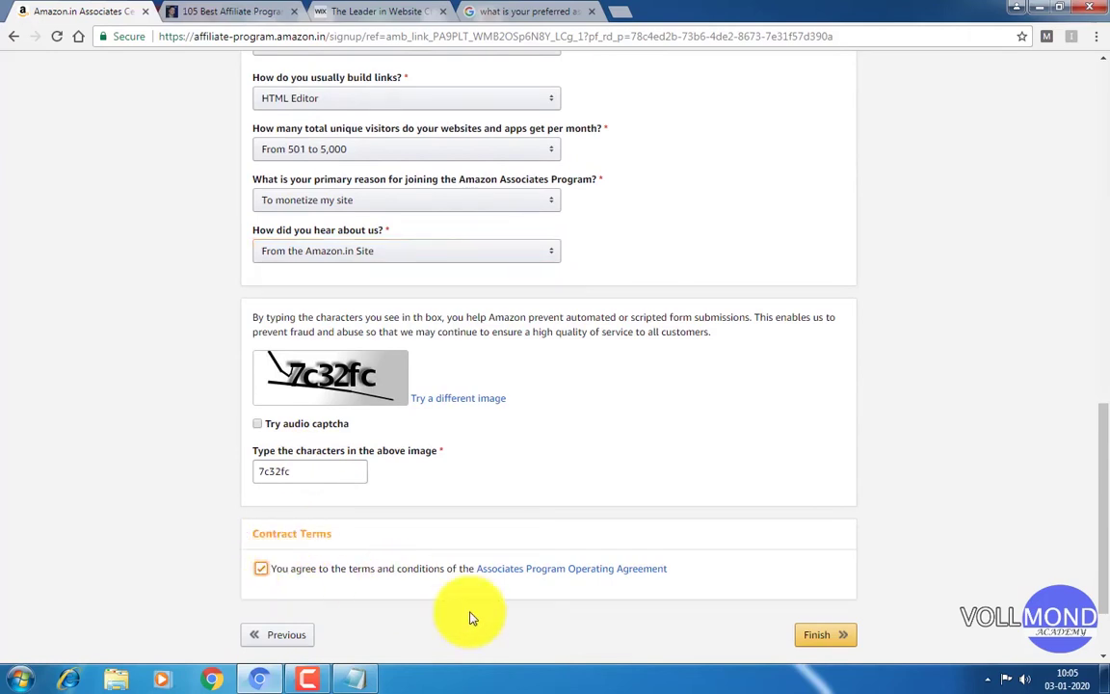
{"action": "left_click", "coordinate": [821, 633]}
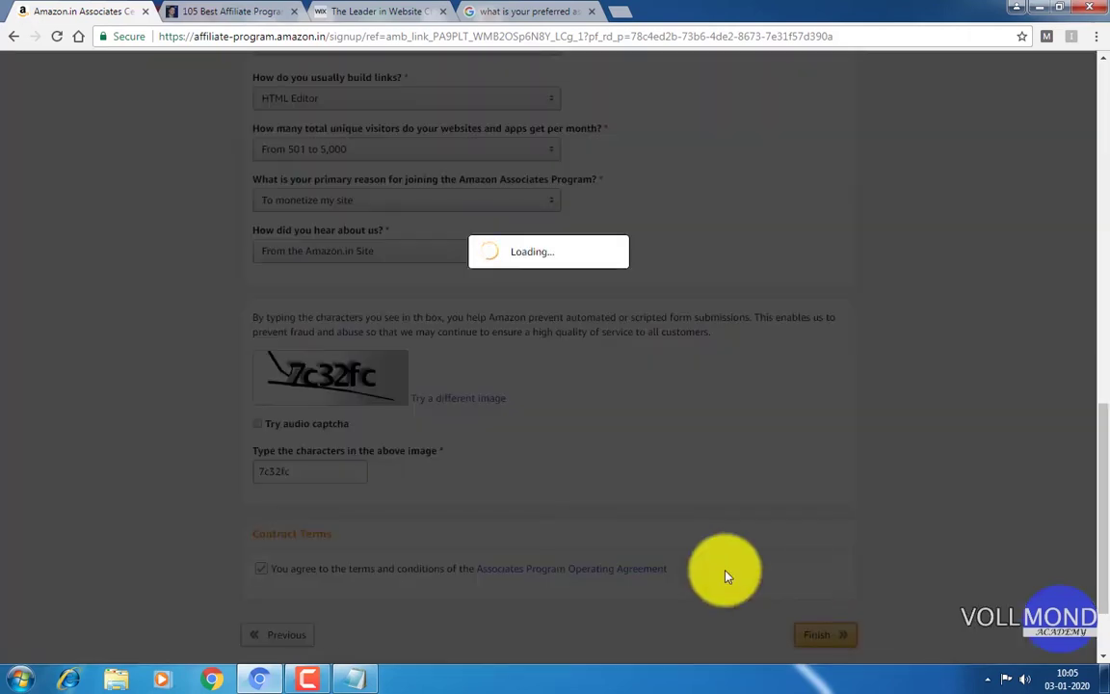
Step: Postpone entering the payment and tax information and continue to the Associates Central home page
{"action": "mouse_move", "coordinate": [323, 622]}
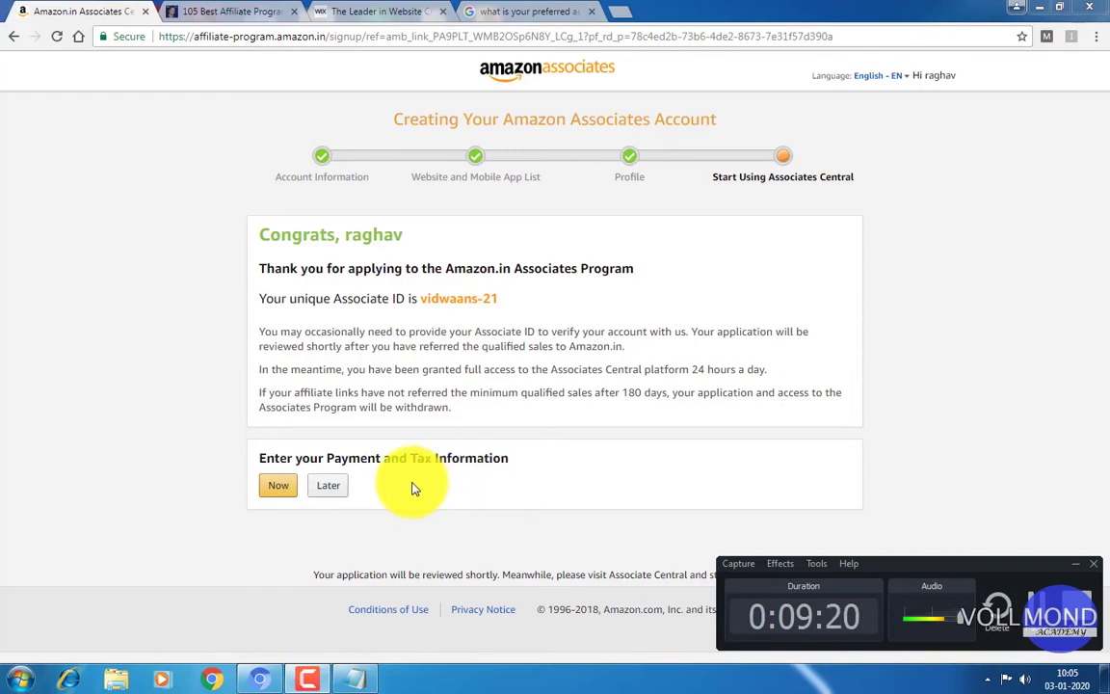
{"action": "left_click", "coordinate": [337, 495]}
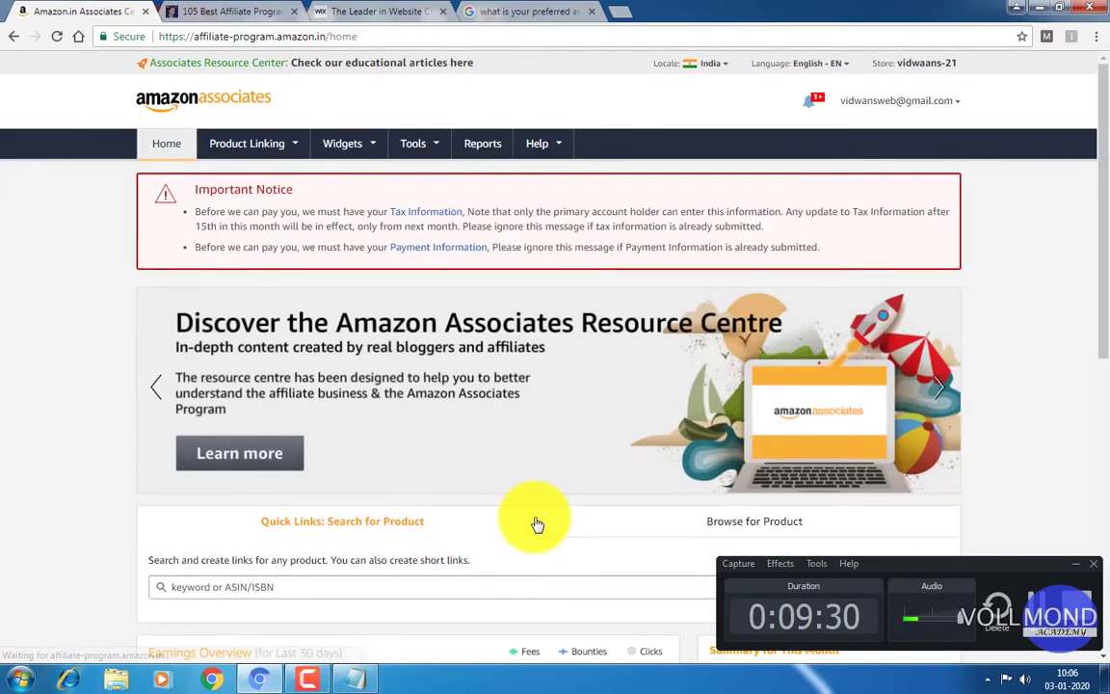
{"action": "left_click", "coordinate": [1038, 597]}
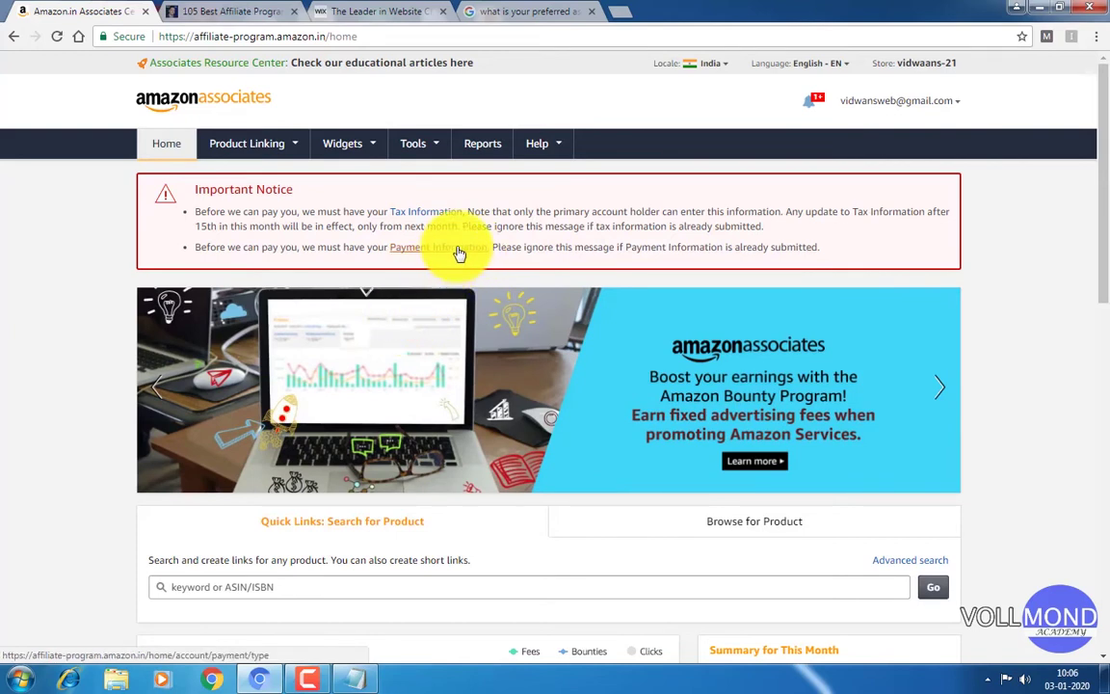
Step: Open Payment Information from the Important Notice and log in with the account password
{"action": "left_click", "coordinate": [459, 251]}
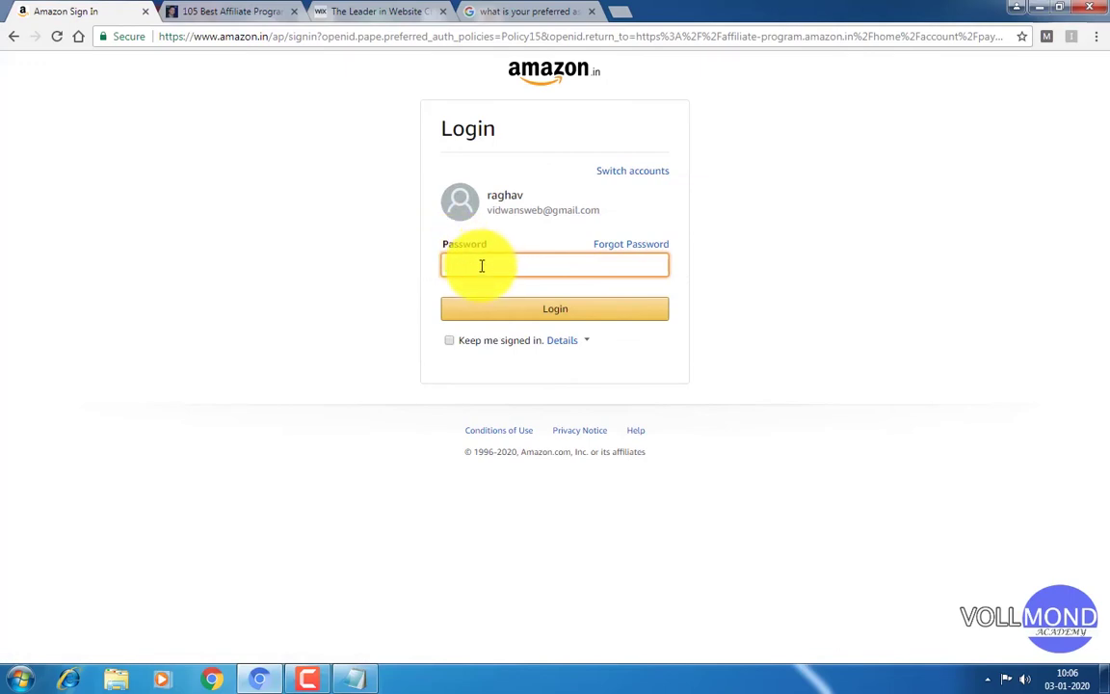
{"action": "type", "text": "********"}
{"action": "left_click", "coordinate": [498, 311]}
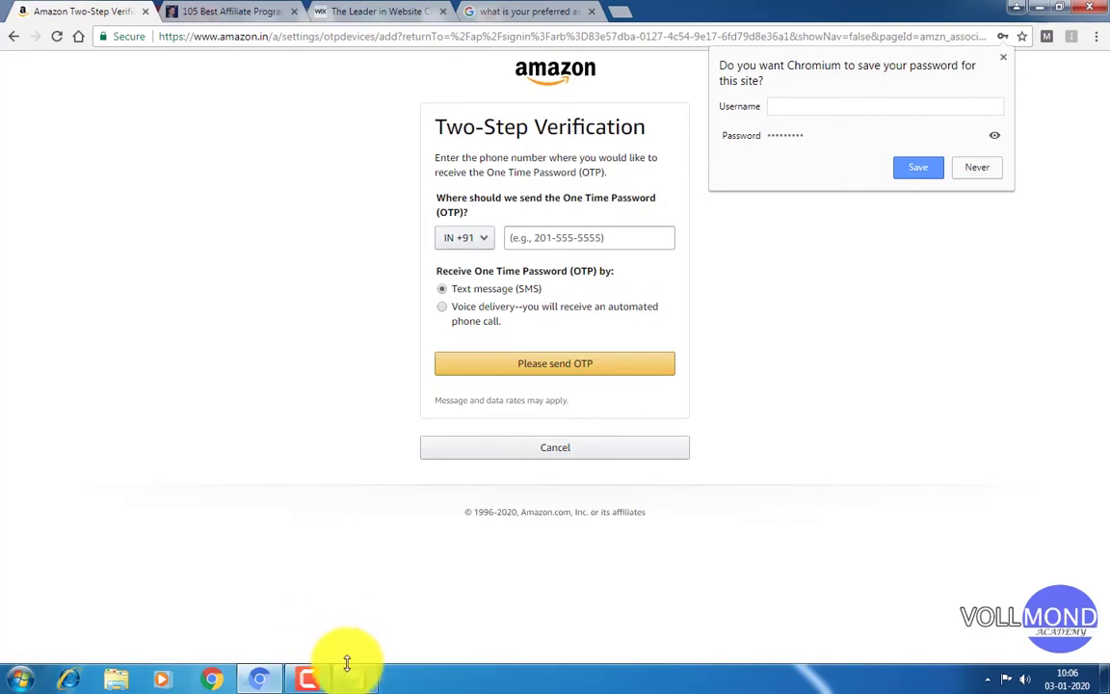
{"action": "mouse_move", "coordinate": [313, 664]}
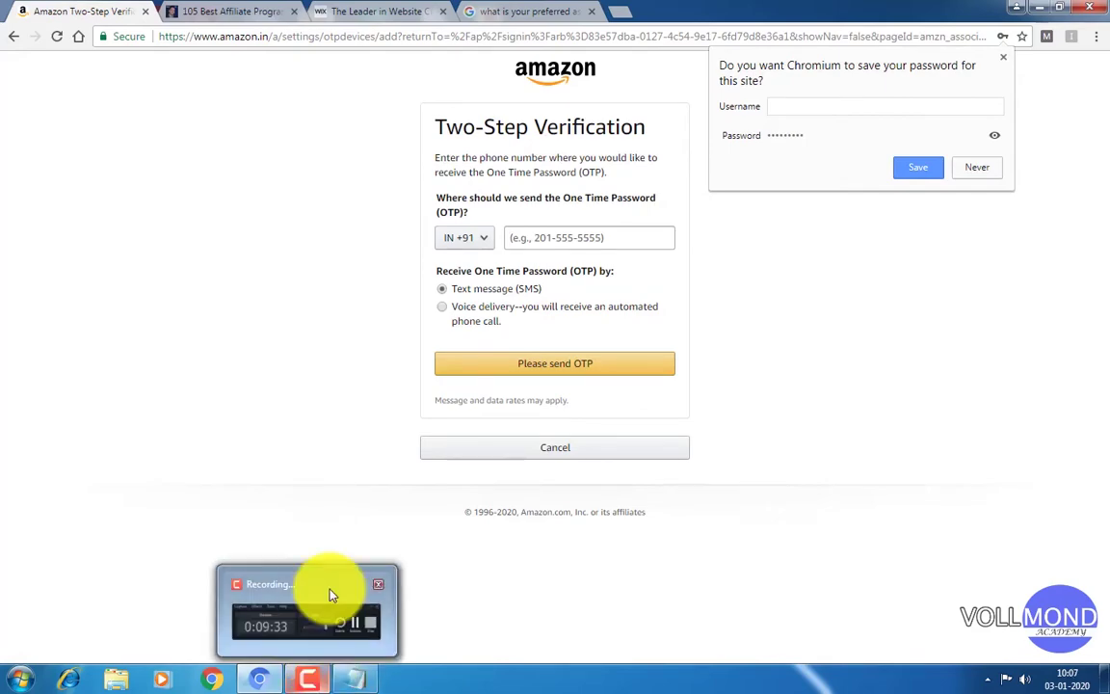
{"action": "left_click", "coordinate": [366, 579]}
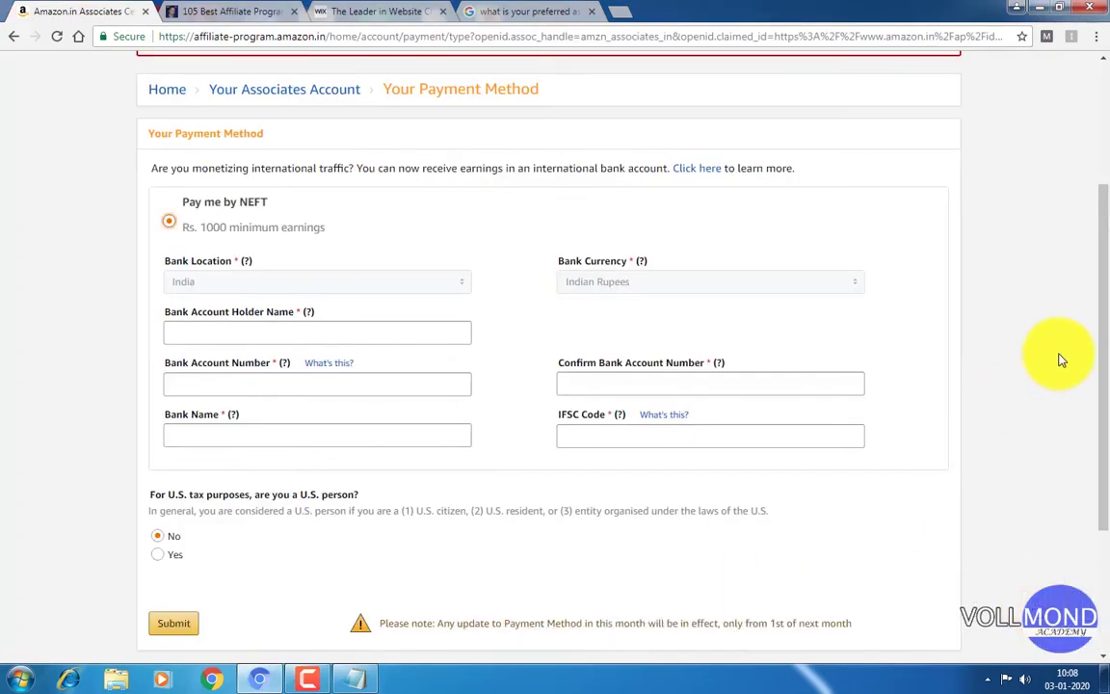
Step: Review the NEFT bank details and U.S. tax person question on the Your Payment Method form
{"action": "scroll", "coordinate": [1107, 337], "scroll_direction": "up", "scroll_amount": 1}
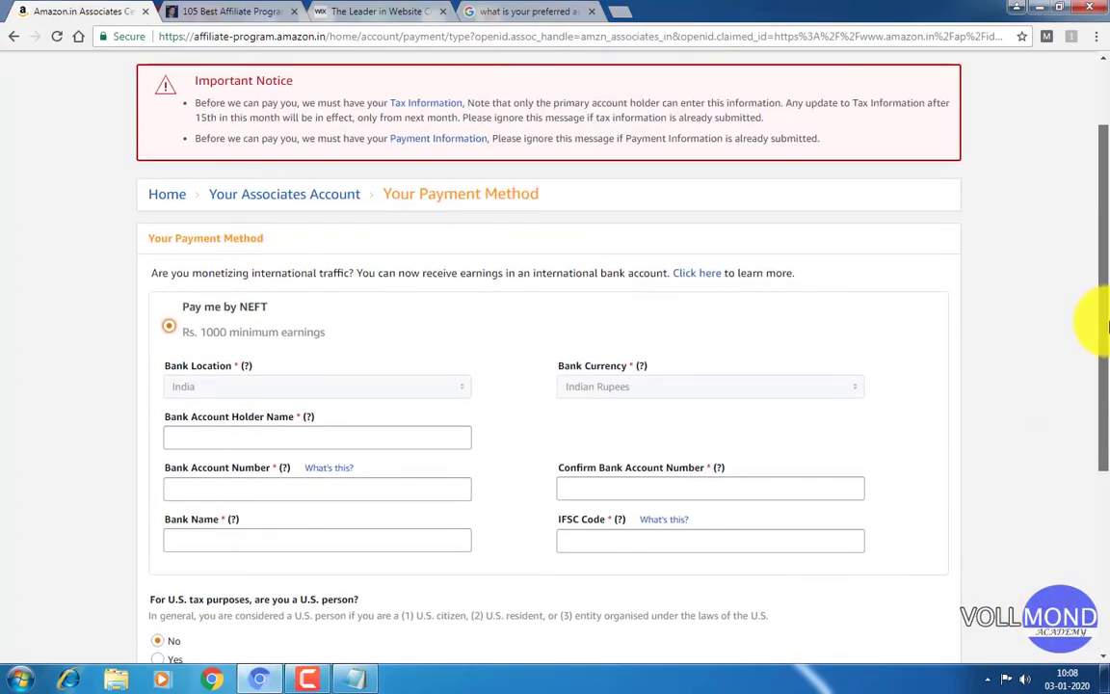
{"action": "scroll", "coordinate": [1107, 333], "scroll_direction": "down", "scroll_amount": 1}
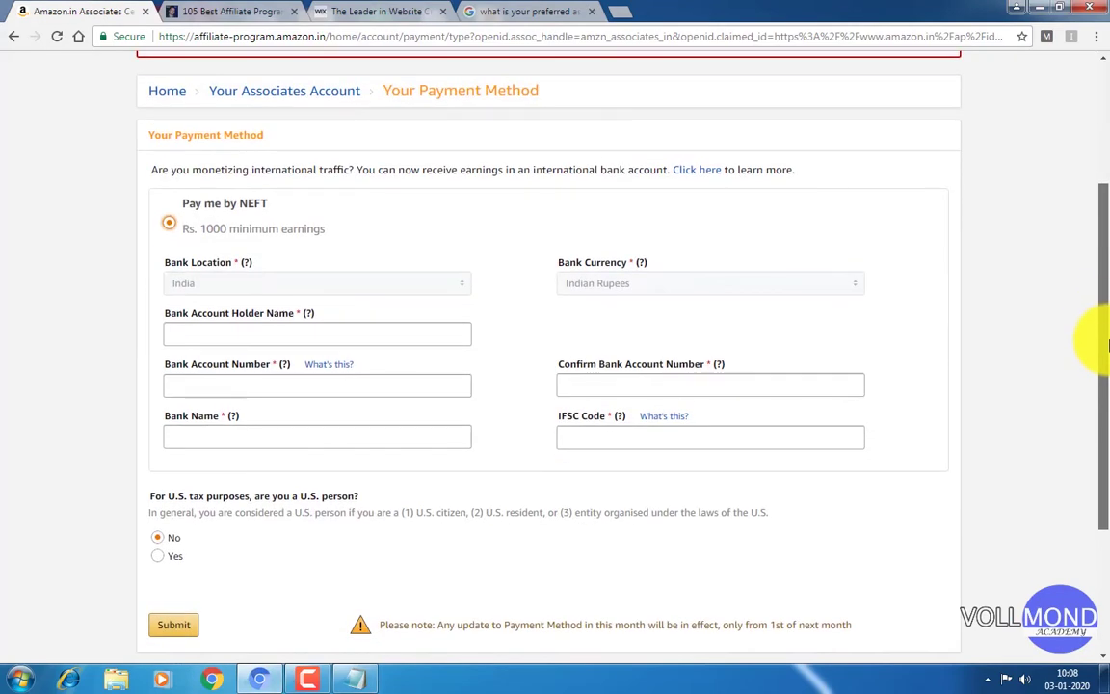
{"action": "left_click_drag", "start_coordinate": [1107, 343], "coordinate": [1098, 366]}
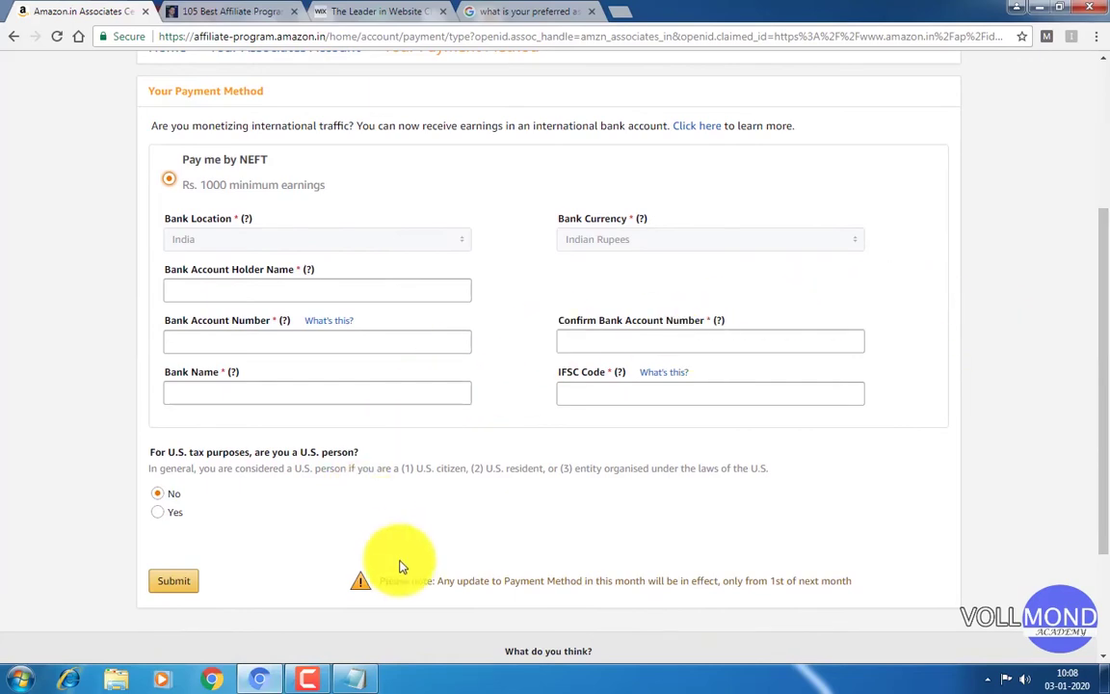
{"action": "key", "text": "alt+Tab"}
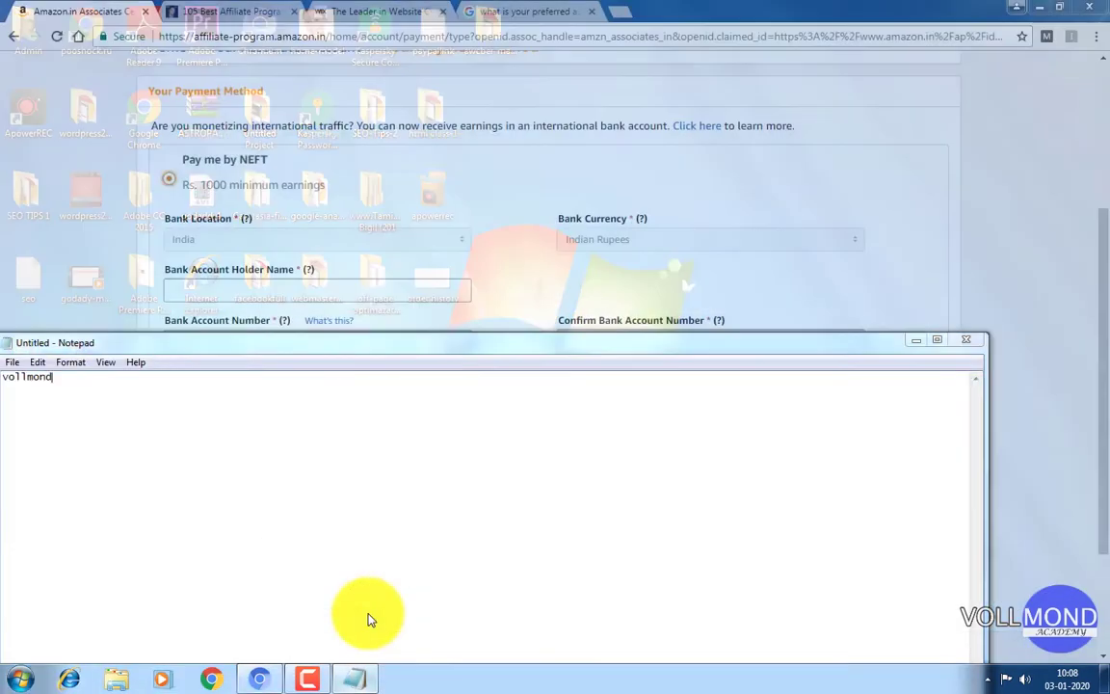
{"action": "mouse_move", "coordinate": [307, 677]}
{"action": "left_click", "coordinate": [314, 621]}
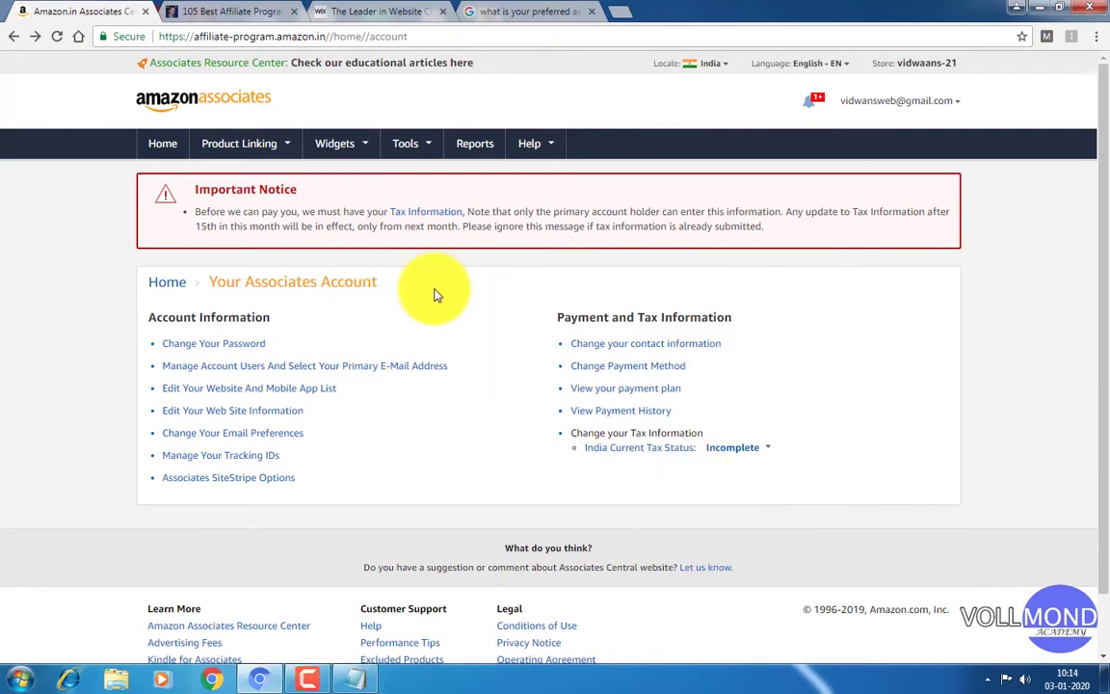
Step: Review the Tax Information notice and the account, payment and tax options on the Your Associates Account page
{"action": "left_click", "coordinate": [435, 221]}
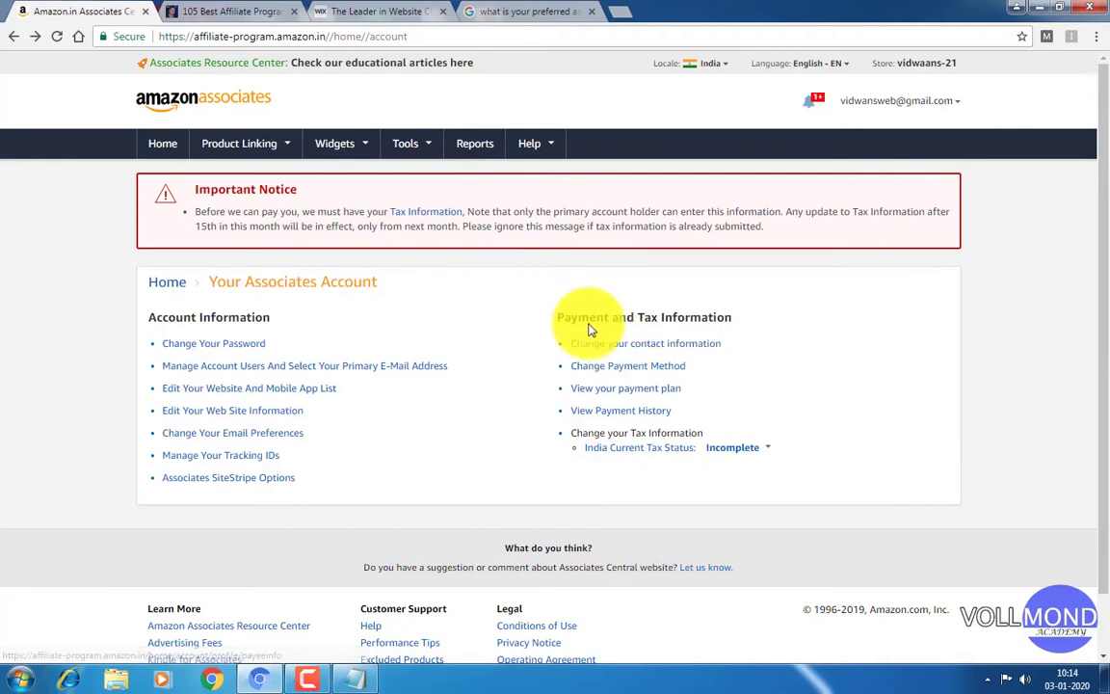
{"action": "left_click", "coordinate": [416, 215]}
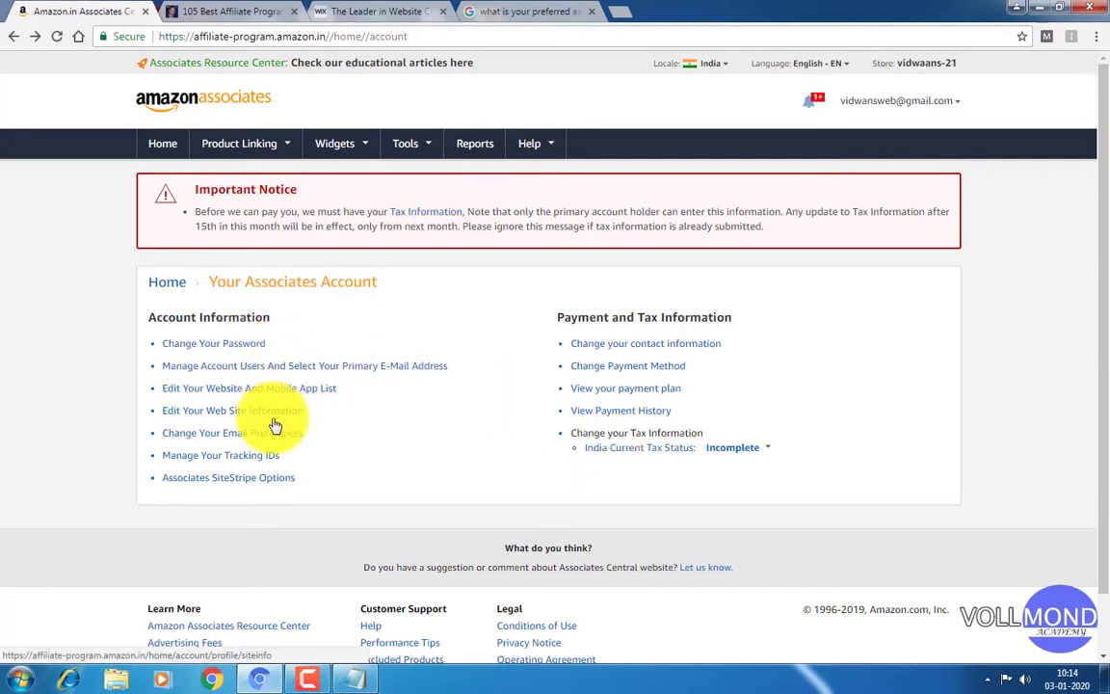
Step: Open the Tax Information Interview for the India tax status and review its classification, name, address and PAN fields
{"action": "left_click", "coordinate": [653, 454]}
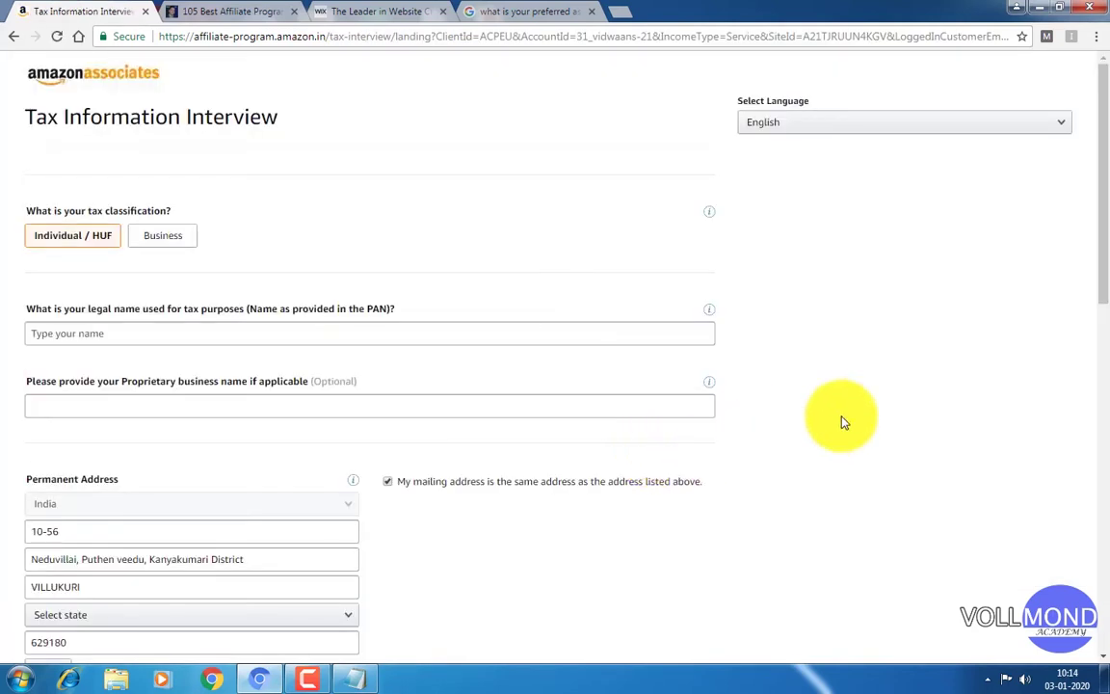
{"action": "scroll", "coordinate": [1098, 342], "scroll_direction": "down", "scroll_amount": 3}
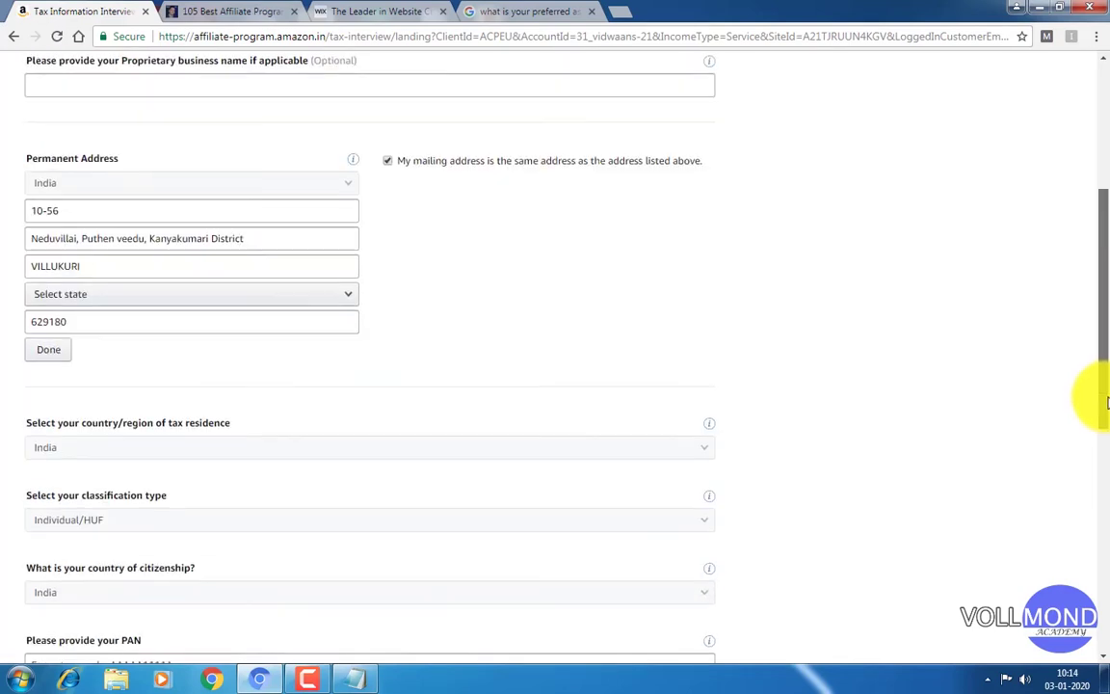
{"action": "left_click_drag", "start_coordinate": [1107, 352], "coordinate": [1090, 248]}
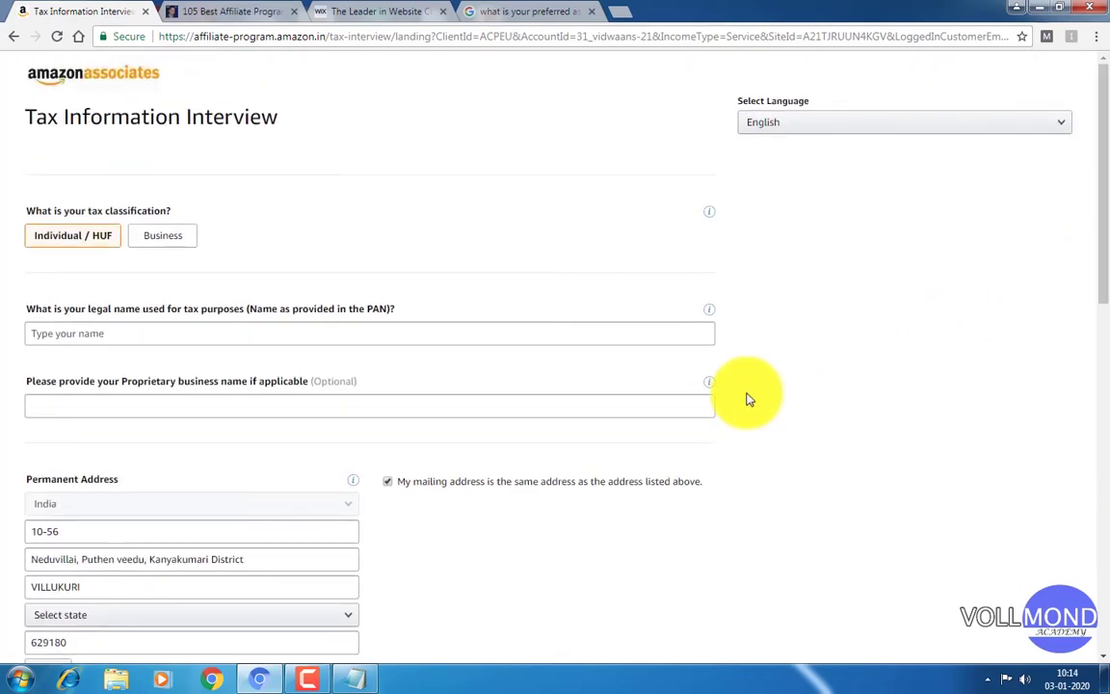
{"action": "mouse_move", "coordinate": [307, 674]}
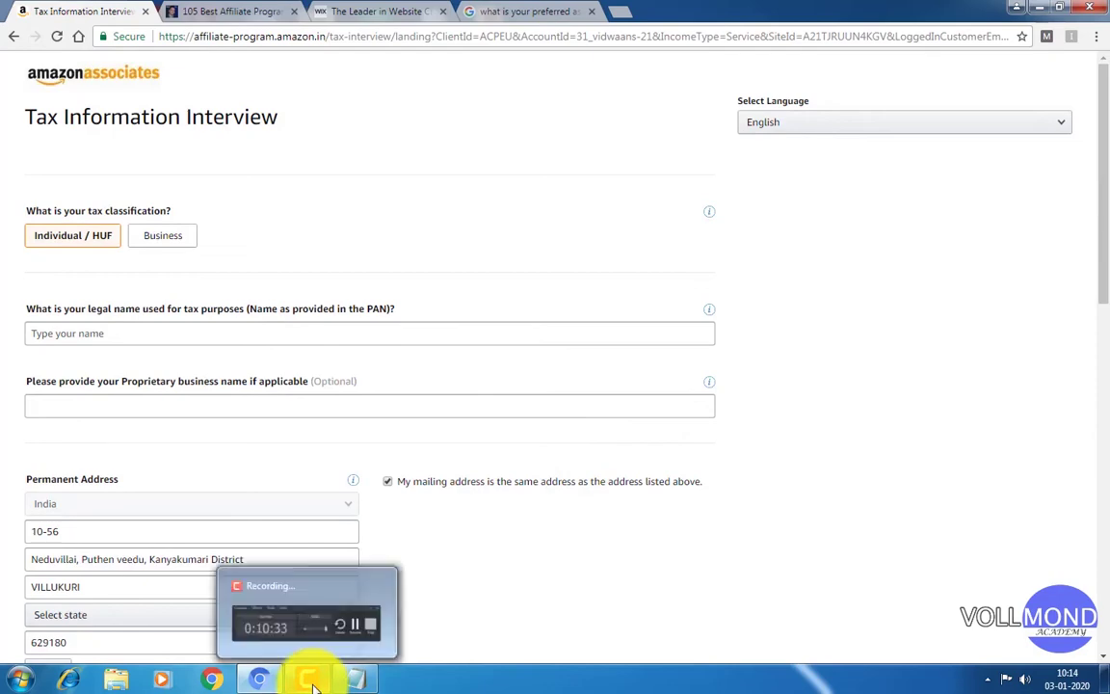
{"action": "left_click", "coordinate": [313, 633]}
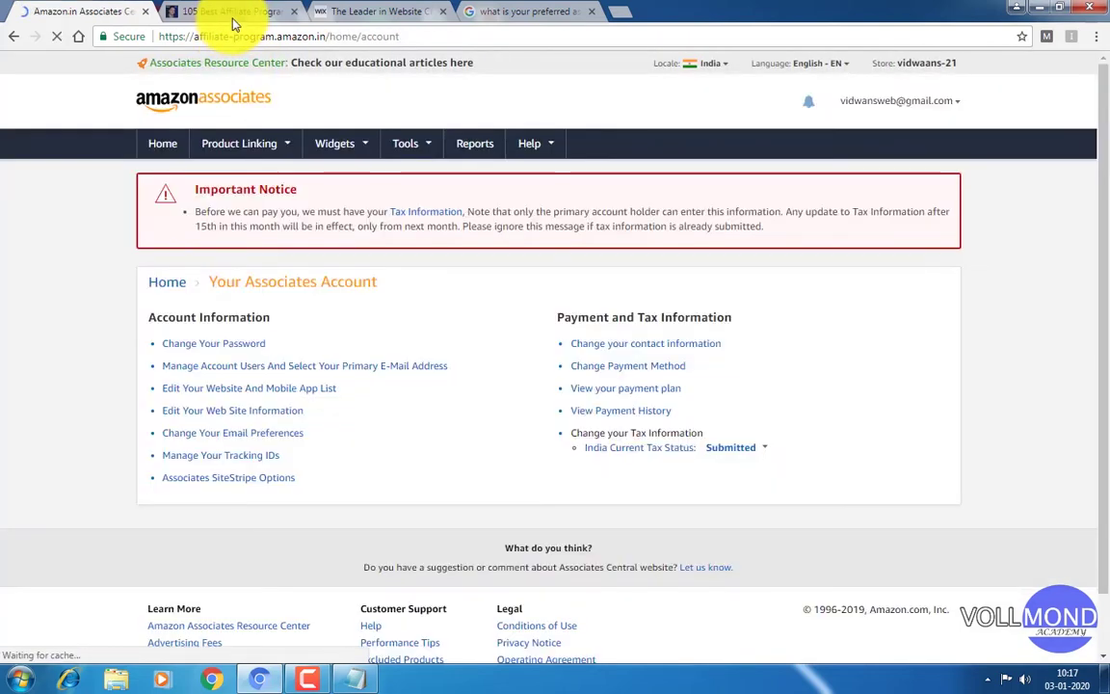
{"action": "left_click", "coordinate": [231, 17]}
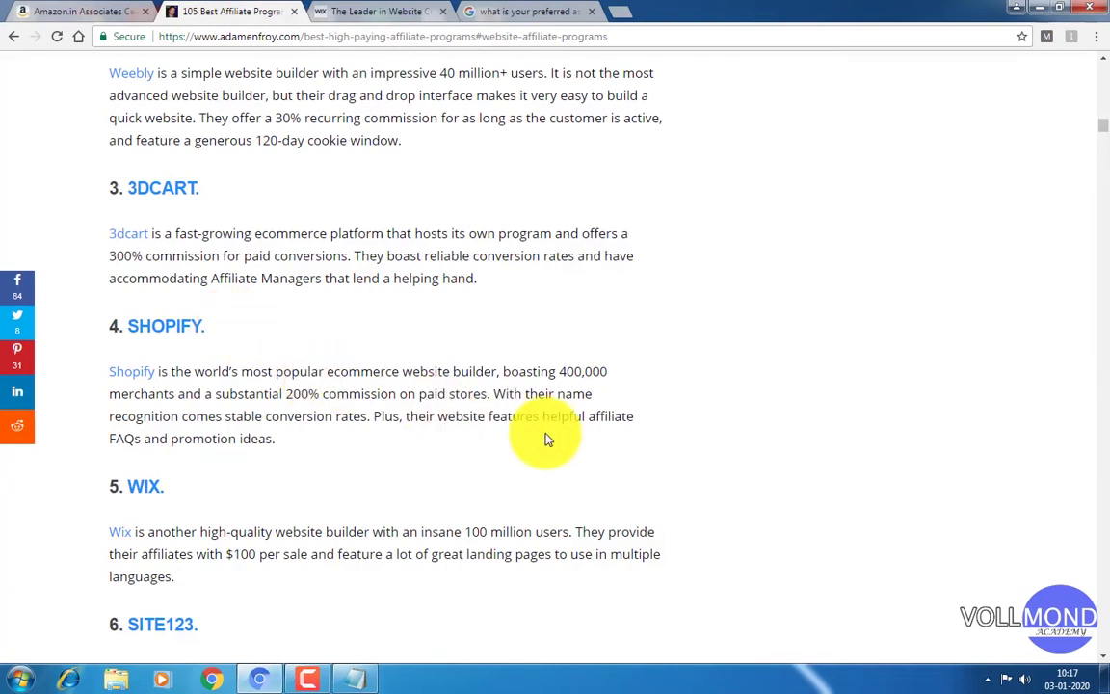
{"action": "left_click", "coordinate": [401, 37]}
{"action": "key", "text": "BackSpace"}
{"action": "type", "text": "www"}
{"action": "key", "text": "Return"}
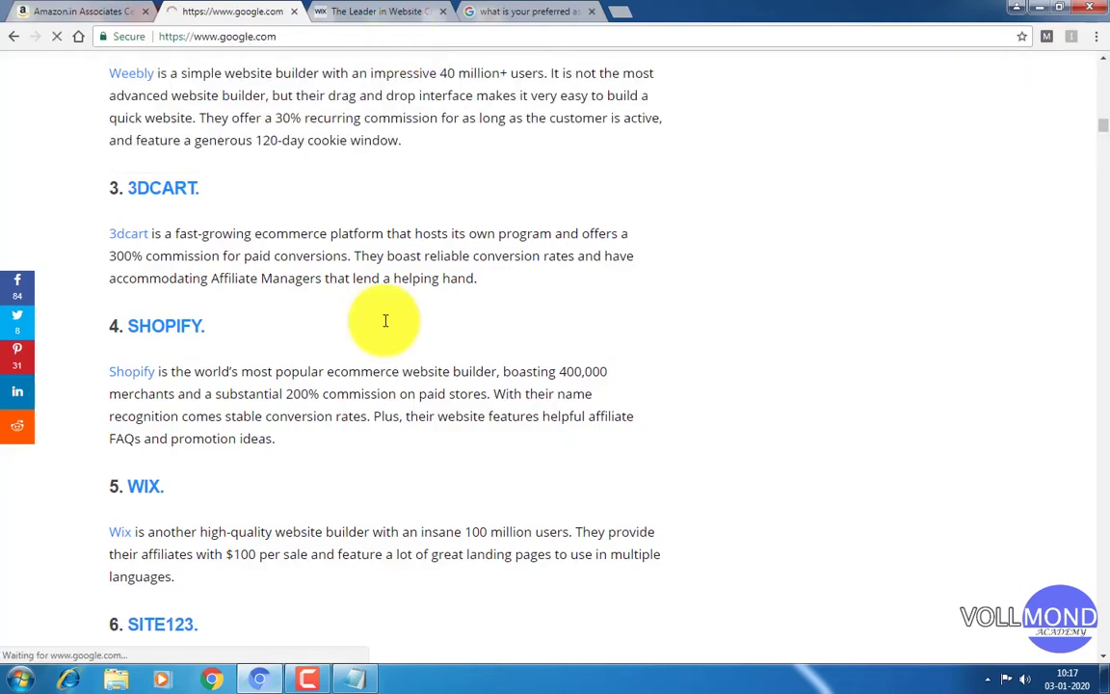
Step: Search Google for siteground, refining the query to siteground affiliate
{"action": "type", "text": "site"}
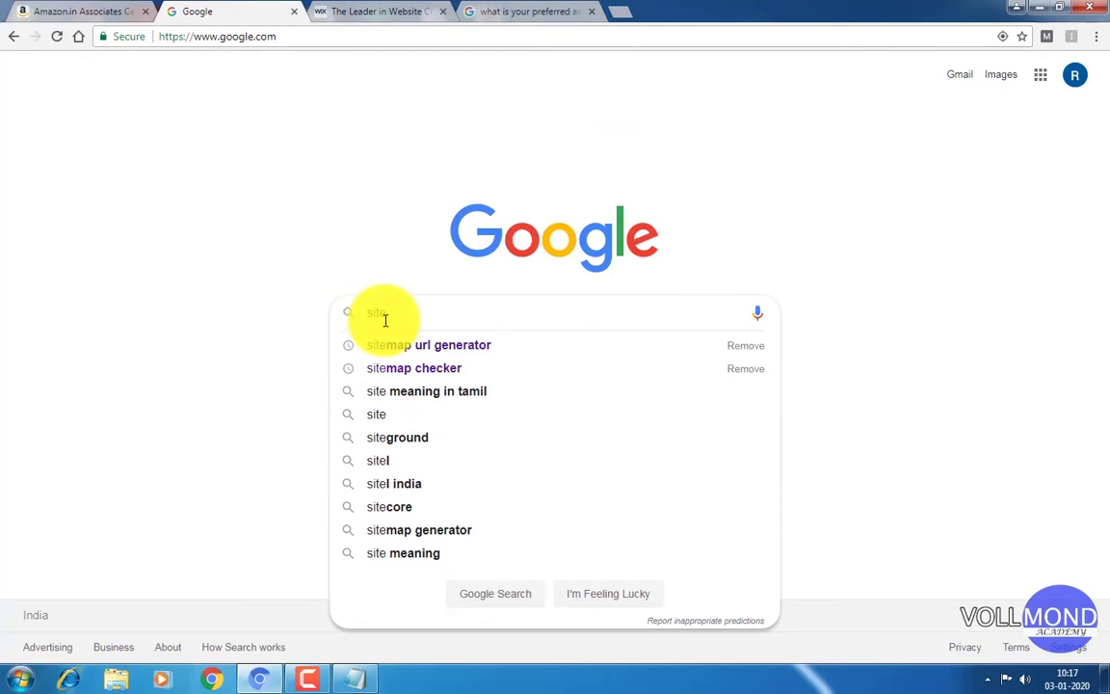
{"action": "type", "text": "gr"}
{"action": "left_click", "coordinate": [435, 353]}
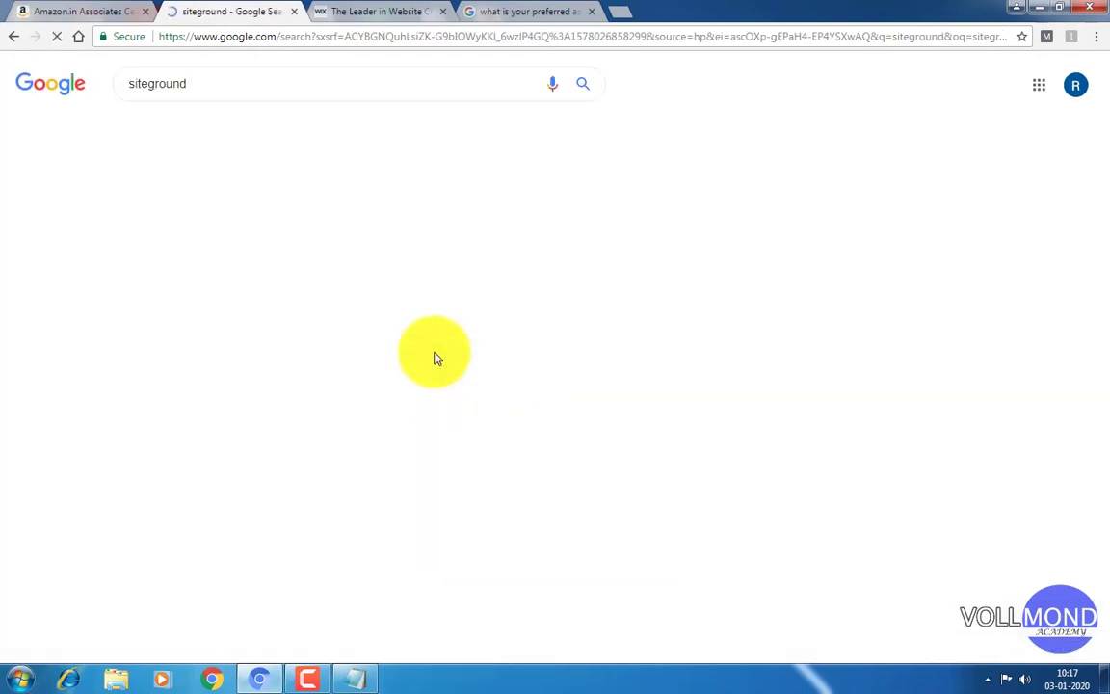
{"action": "left_click", "coordinate": [258, 89]}
{"action": "type", "text": "af"}
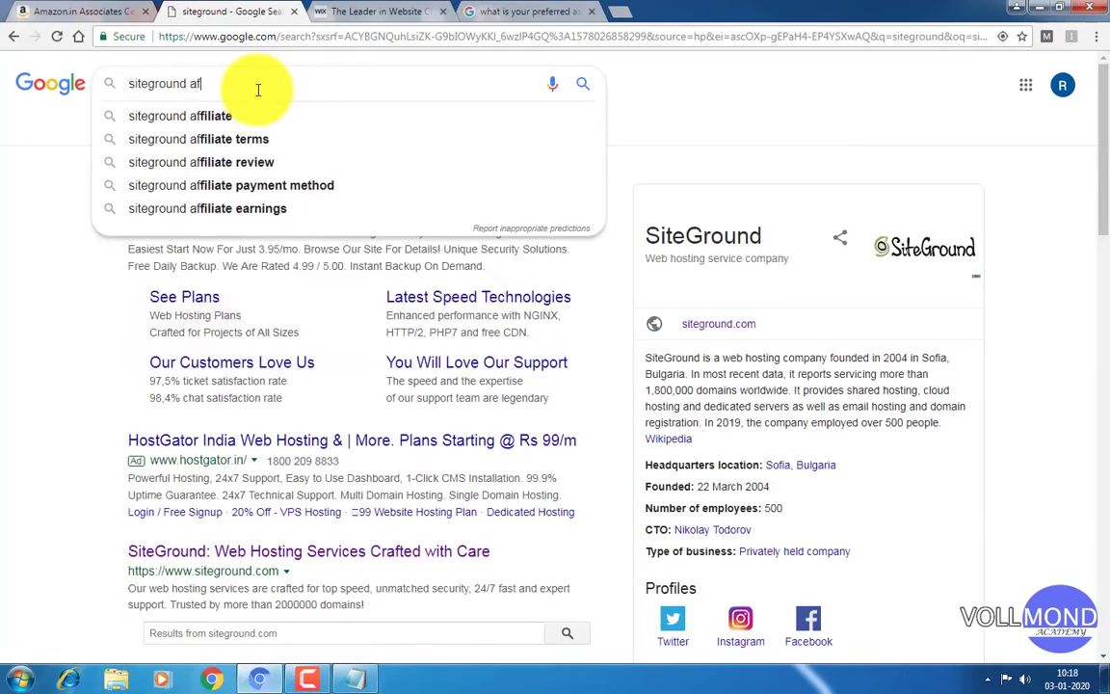
{"action": "left_click", "coordinate": [260, 117]}
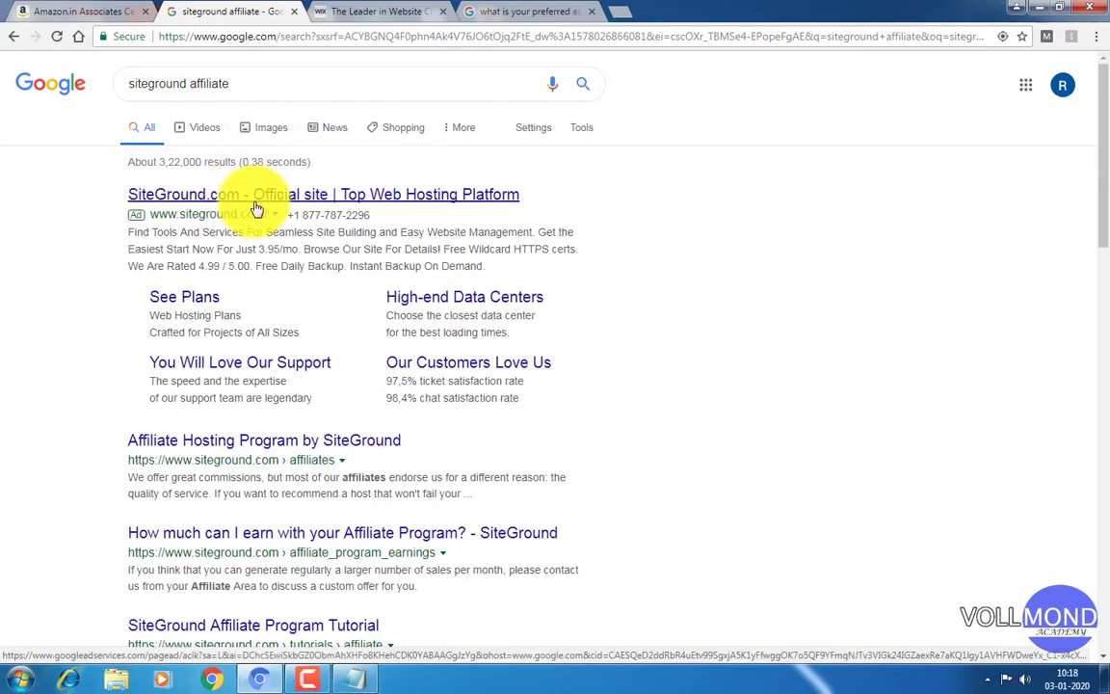
Step: Open the Affiliate Hosting Program by SiteGround search result and load the site's Affiliates page
{"action": "left_click", "coordinate": [260, 446]}
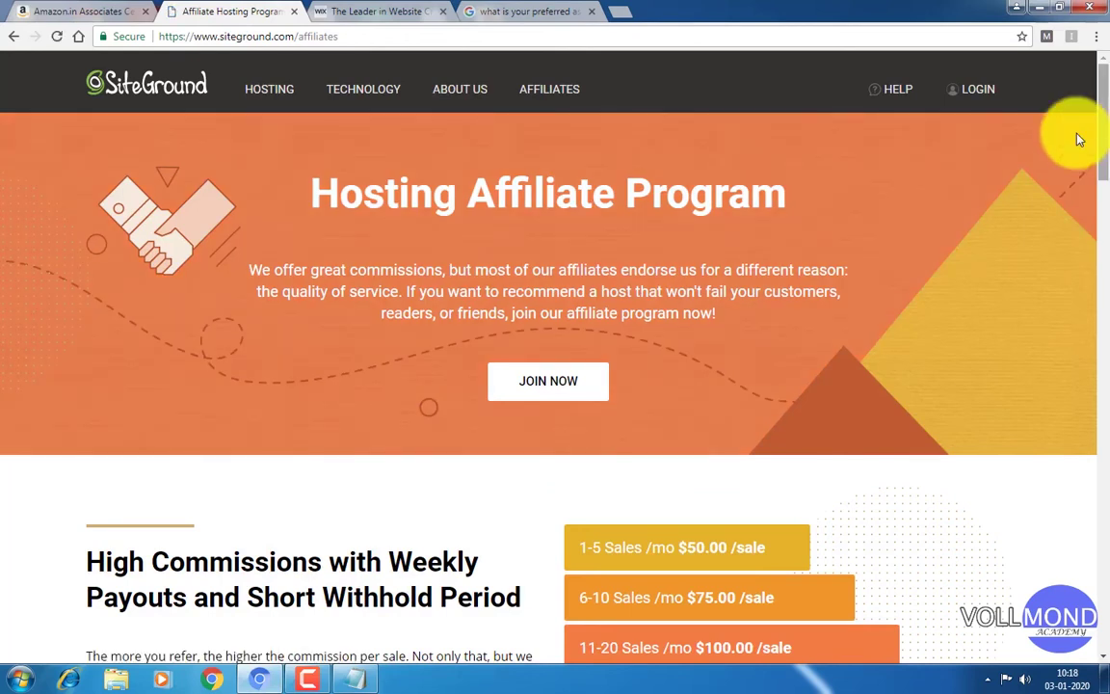
{"action": "left_click", "coordinate": [559, 96]}
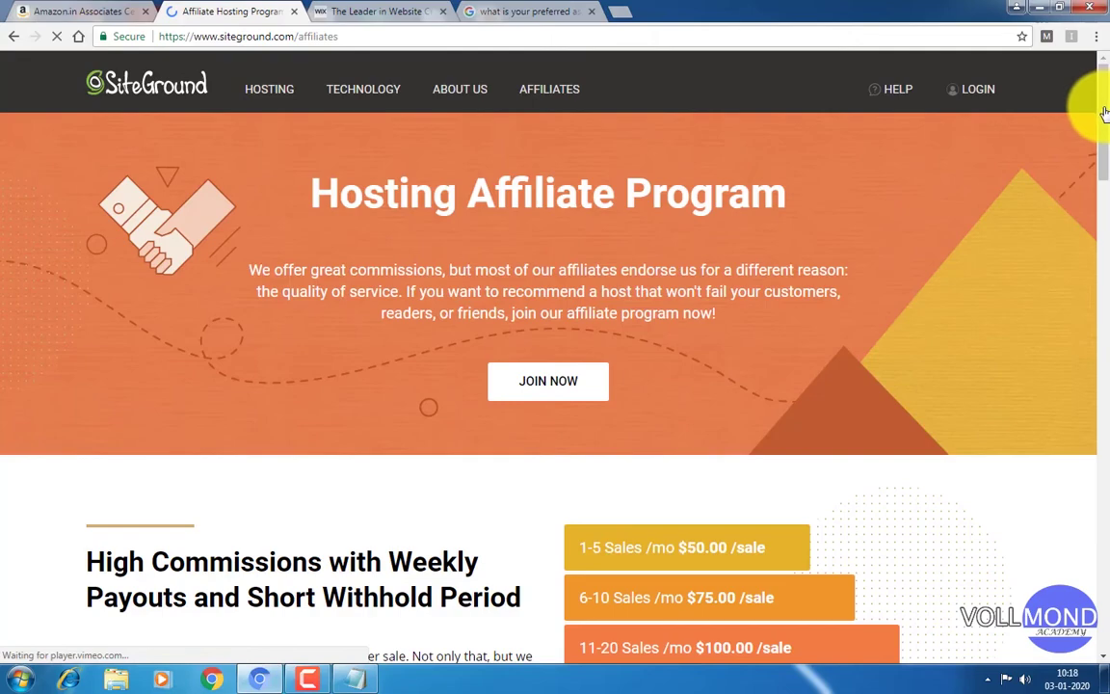
{"action": "left_click_drag", "start_coordinate": [1106, 114], "coordinate": [1083, 112]}
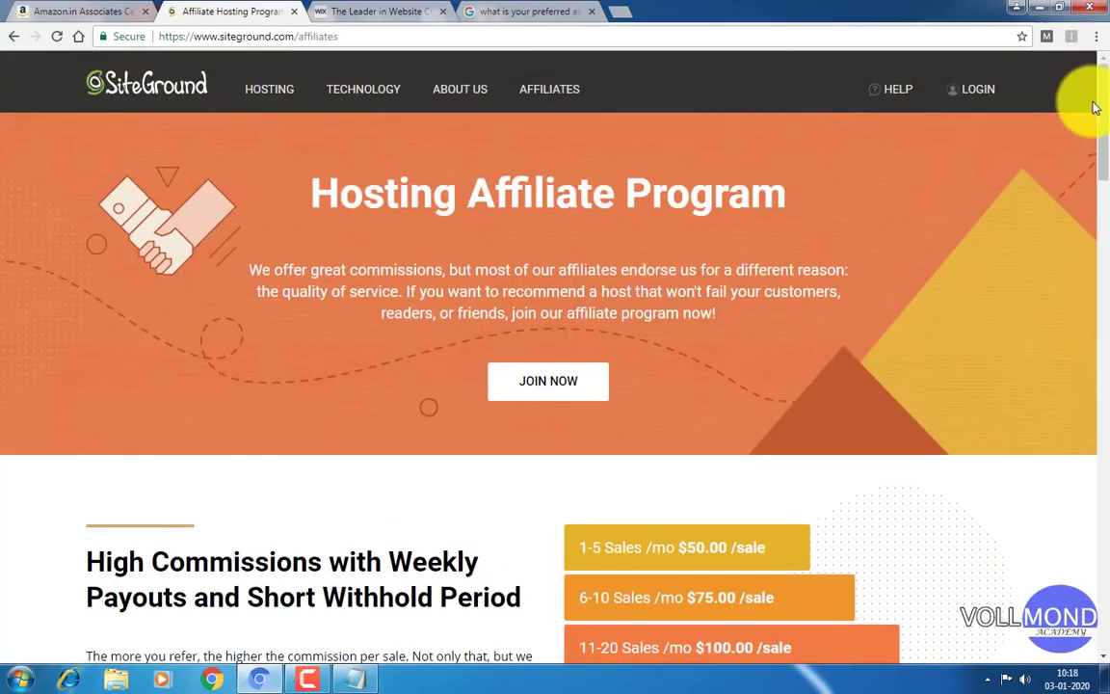